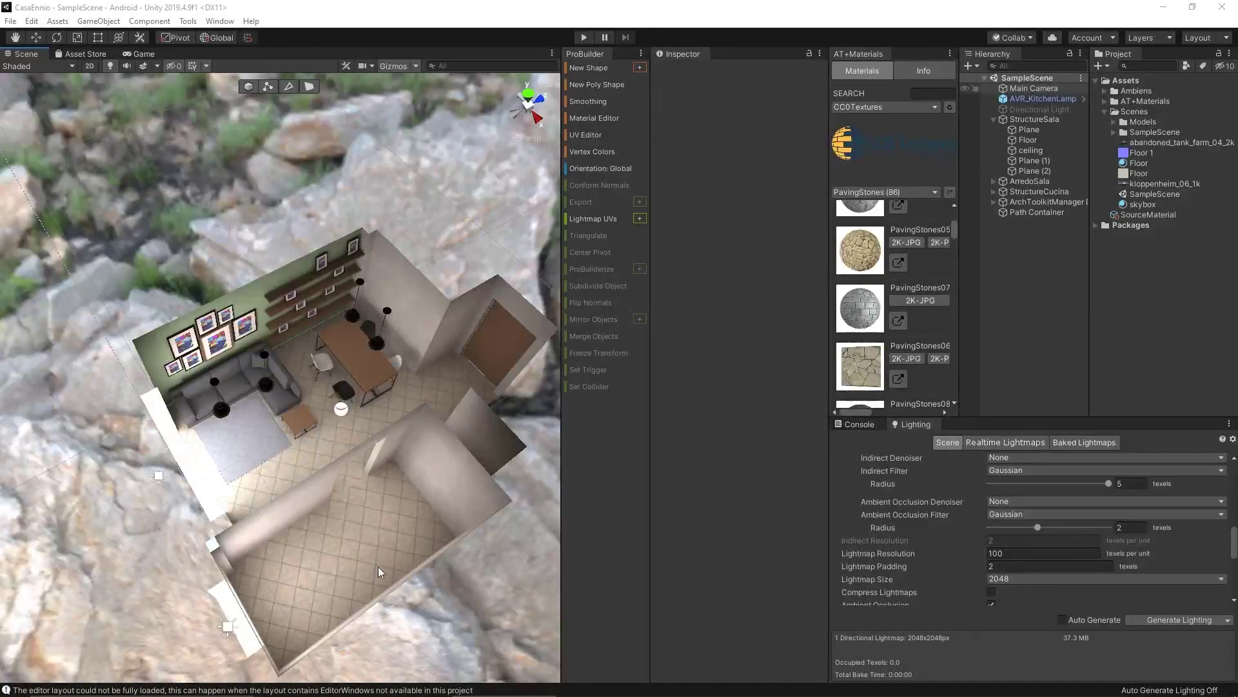
{"action": "left_click_drag", "start_coordinate": [381, 572], "coordinate": [206, 492], "text": "alt"}
{"action": "right_click_drag", "start_coordinate": [206, 492], "coordinate": [428, 406]}
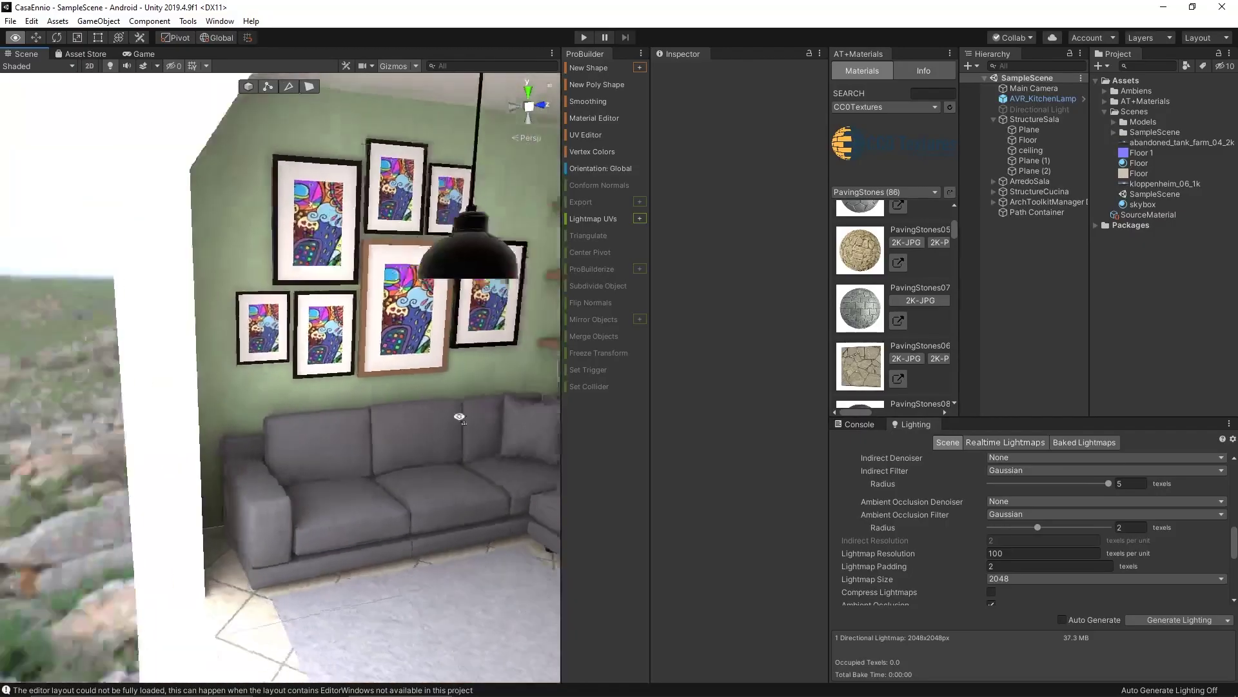
{"action": "mouse_move", "coordinate": [413, 413]}
{"action": "right_mouse_down"}
{"action": "mouse_move", "coordinate": [433, 421]}
{"action": "mouse_move", "coordinate": [354, 444]}
{"action": "mouse_move", "coordinate": [405, 410]}
{"action": "right_mouse_up"}
{"action": "scroll", "coordinate": [377, 432], "scroll_direction": "up", "scroll_amount": 2}
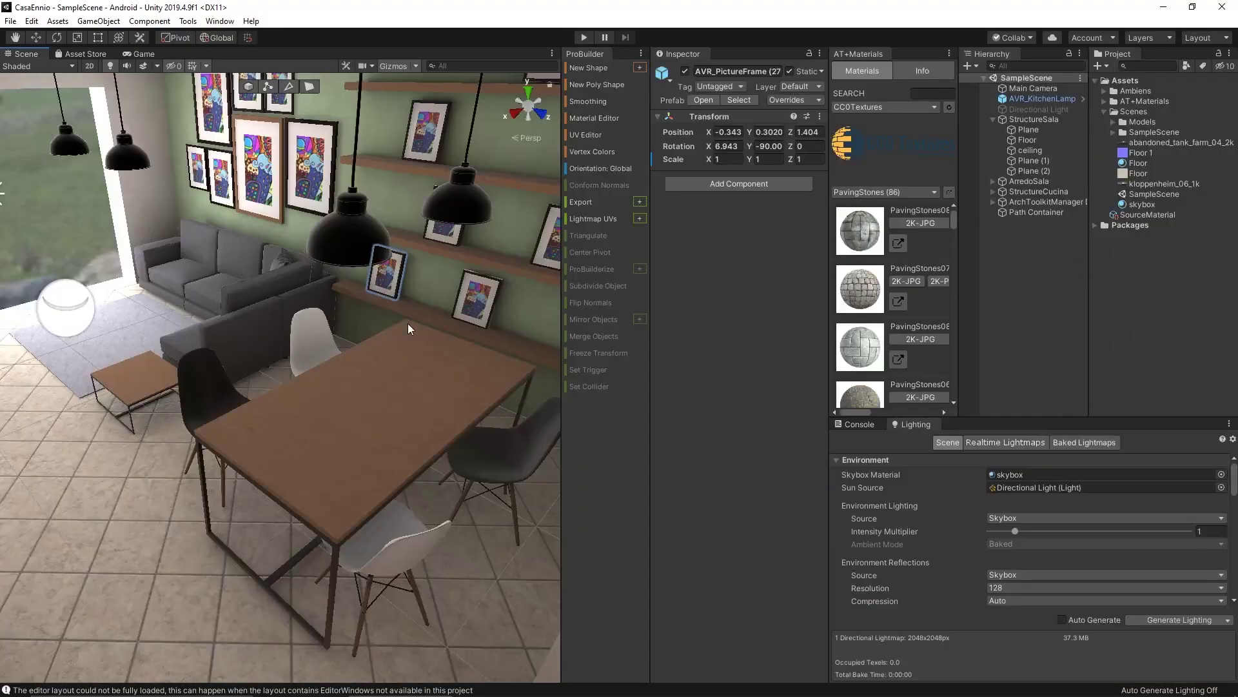
Add a ProBuilder cube and a segmented plane of about 3.41 by 2.72 on the open ground outside the apartment
{"action": "left_click_drag", "start_coordinate": [408, 323], "coordinate": [431, 374], "text": "alt"}
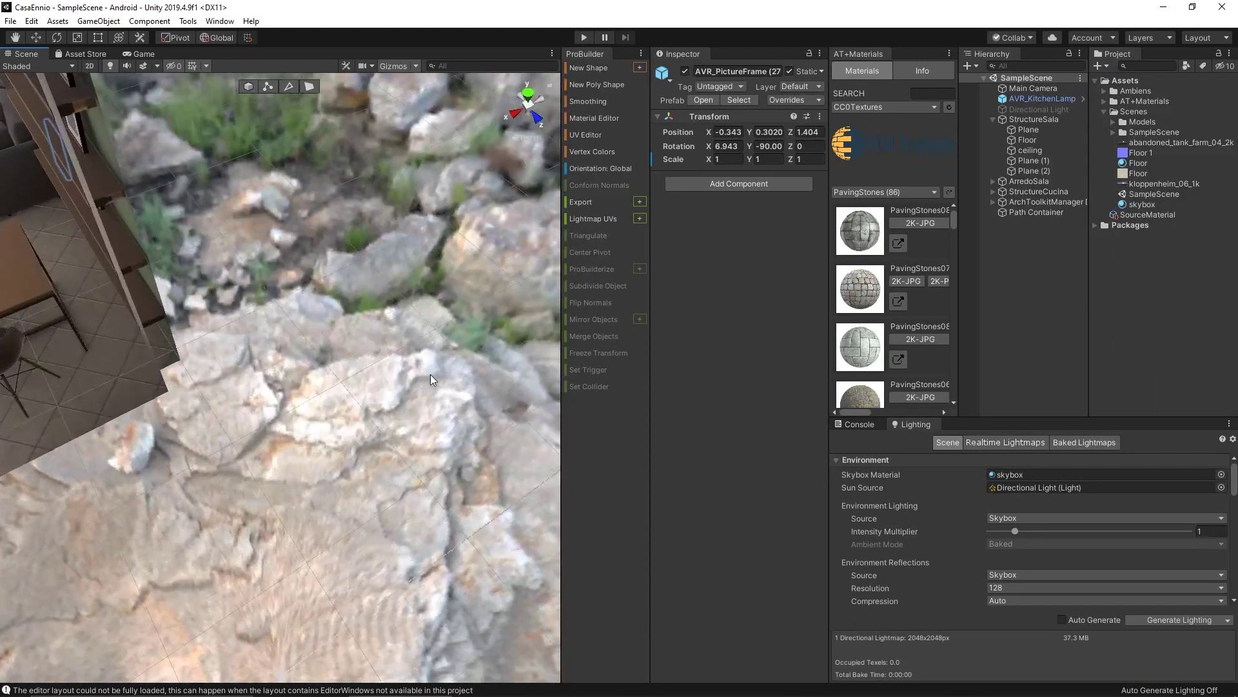
{"action": "left_click", "coordinate": [586, 67]}
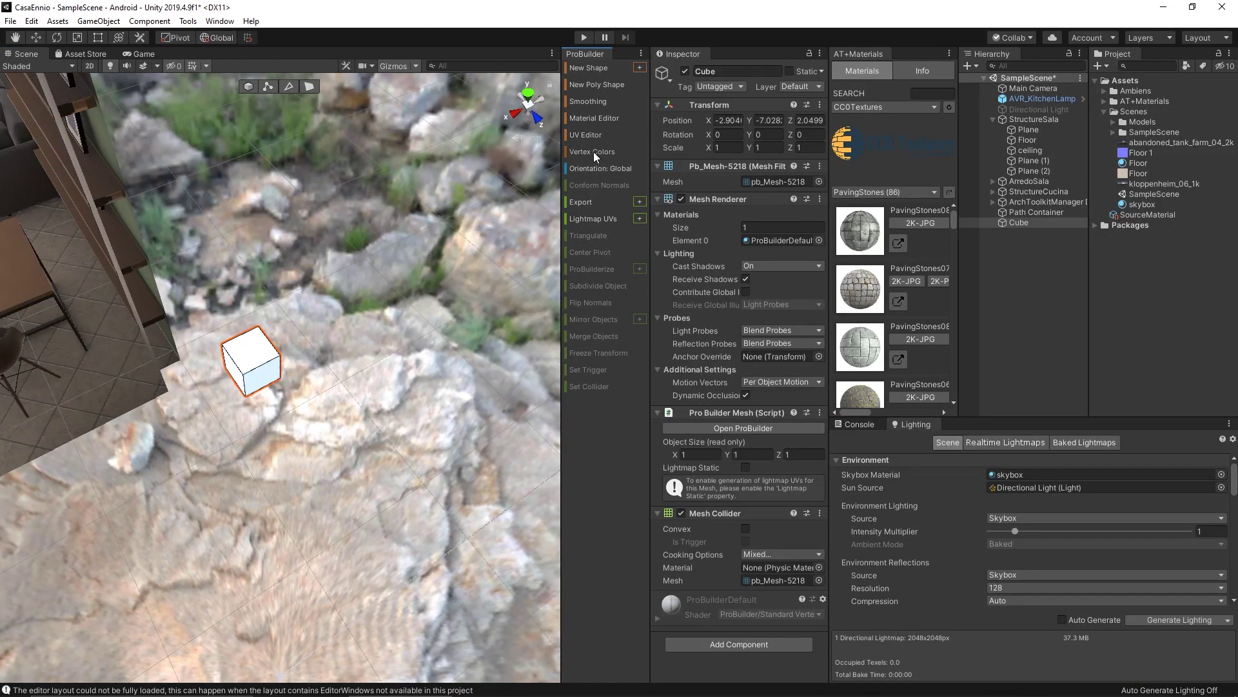
{"action": "left_click", "coordinate": [640, 68]}
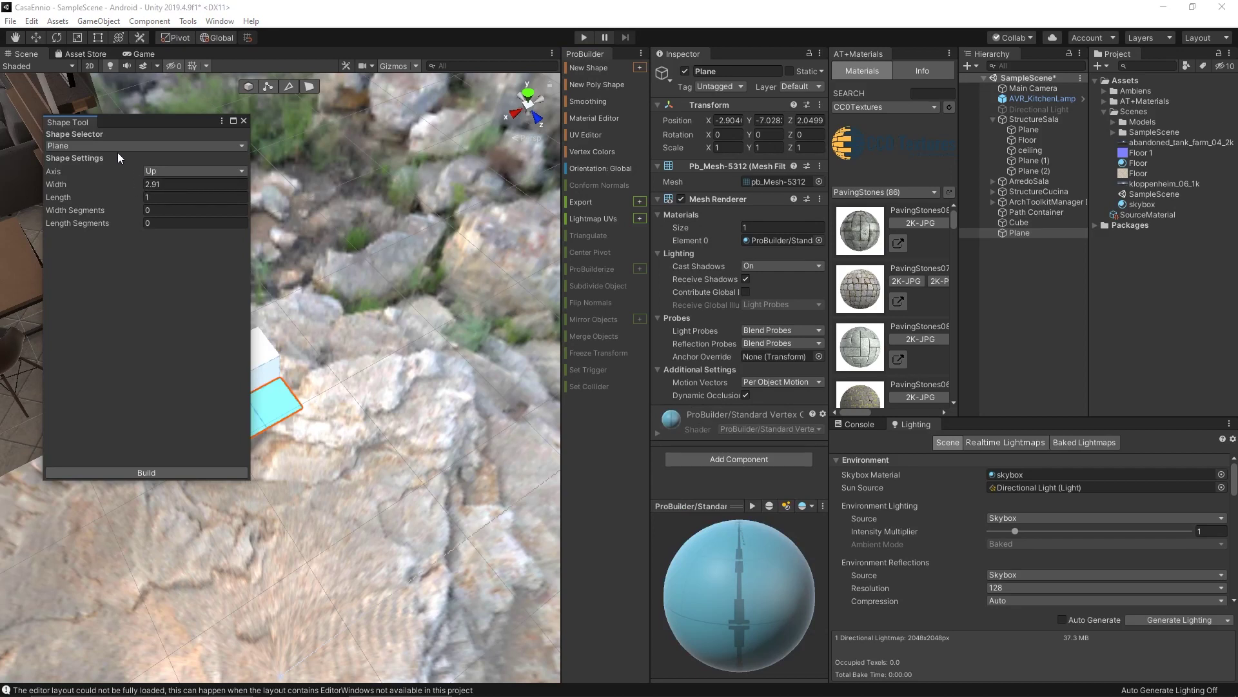
{"action": "left_click", "coordinate": [155, 185]}
{"action": "mouse_move", "coordinate": [125, 183]}
{"action": "left_mouse_down"}
{"action": "mouse_move", "coordinate": [138, 183]}
{"action": "mouse_move", "coordinate": [110, 188]}
{"action": "left_mouse_up"}
{"action": "left_click_drag", "start_coordinate": [136, 122], "coordinate": [427, 196]}
{"action": "left_click_drag", "start_coordinate": [401, 259], "coordinate": [425, 273]}
{"action": "left_click", "coordinate": [457, 283]}
{"action": "key", "text": "Return"}
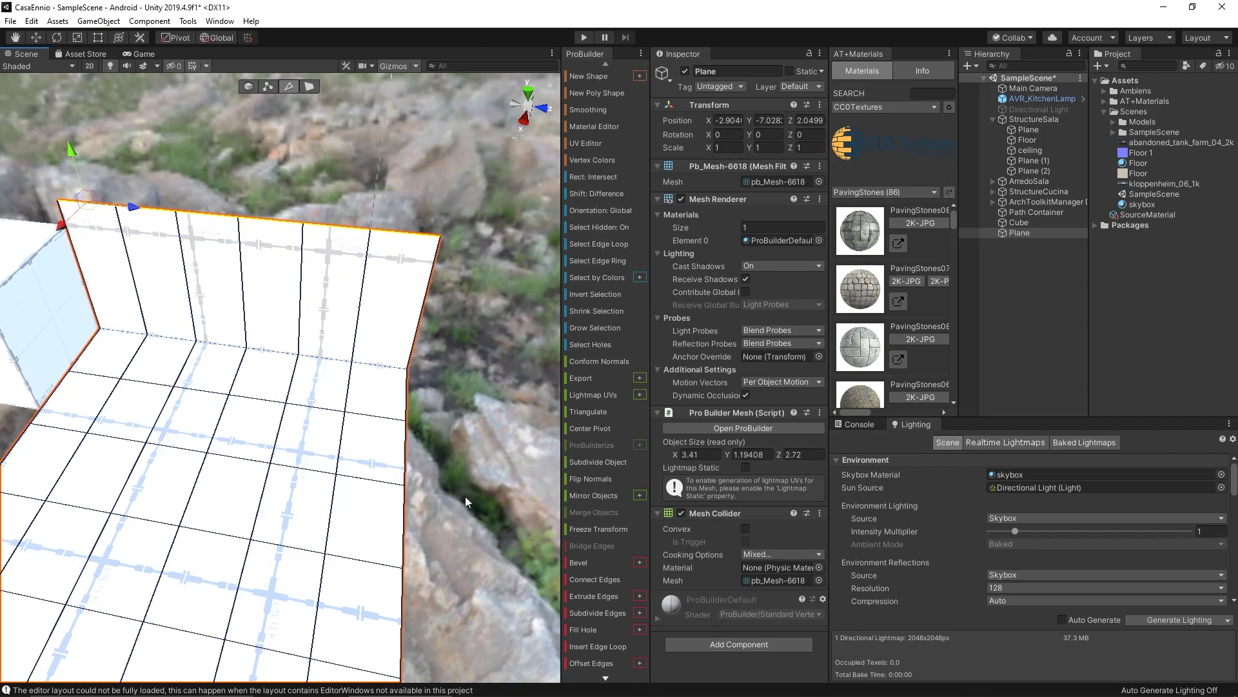
Extrude the selected edges of the segmented plane with an extrusion distance of 2.7
{"action": "scroll", "coordinate": [638, 553], "scroll_direction": "down", "scroll_amount": 2}
{"action": "left_click", "coordinate": [640, 549]}
{"action": "left_click_drag", "start_coordinate": [103, 100], "coordinate": [150, 101]}
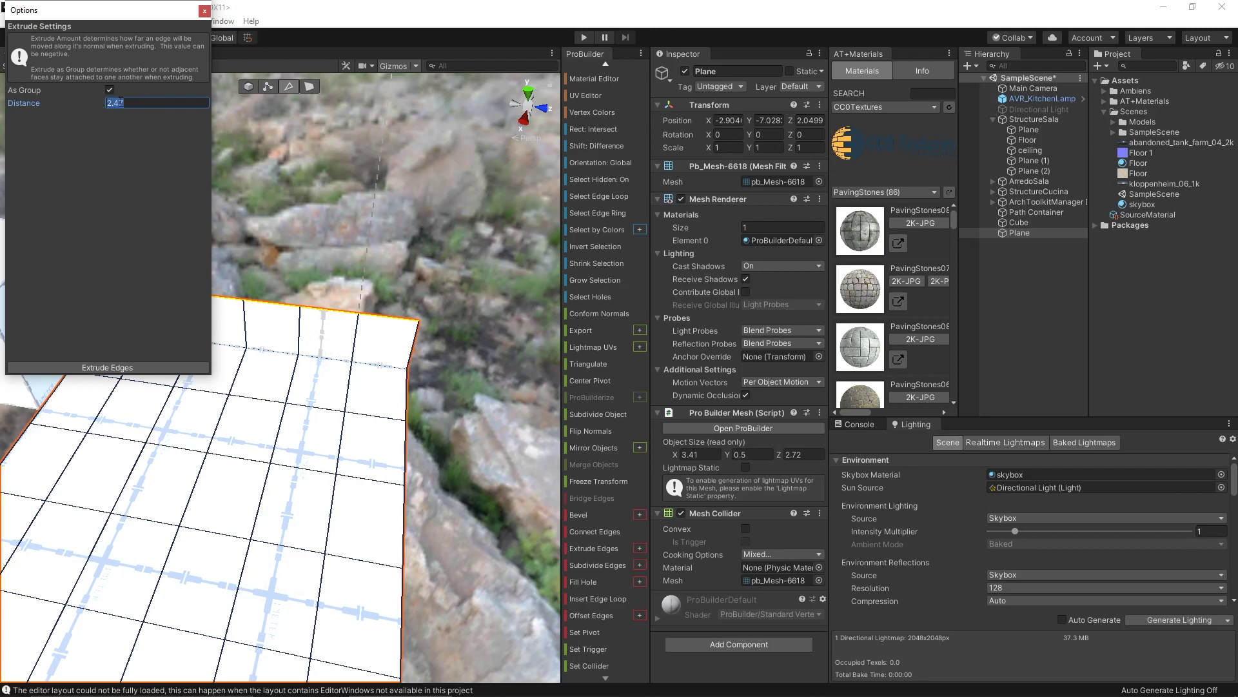
{"action": "type", "text": "7"}
{"action": "left_click", "coordinate": [132, 367]}
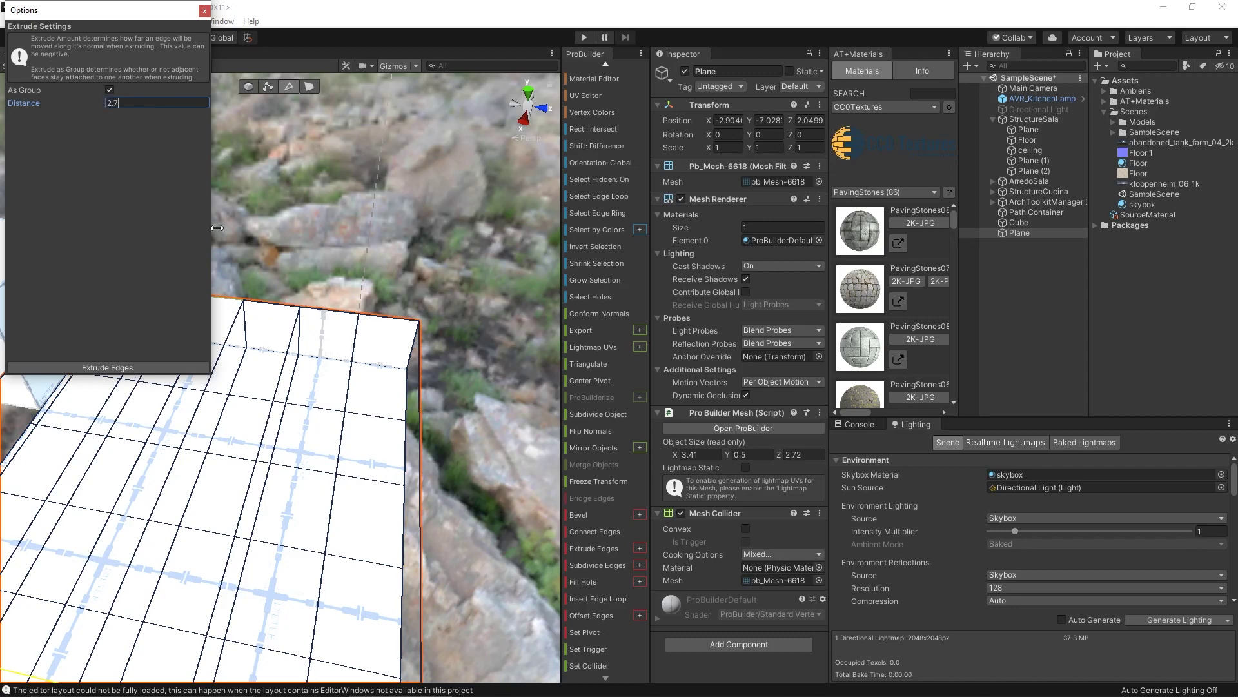
{"action": "left_click", "coordinate": [204, 11]}
Undo the plane's edge extrusion and extrude its far edge again with a distance of 2.7
{"action": "scroll", "coordinate": [387, 451], "scroll_direction": "down", "scroll_amount": 5}
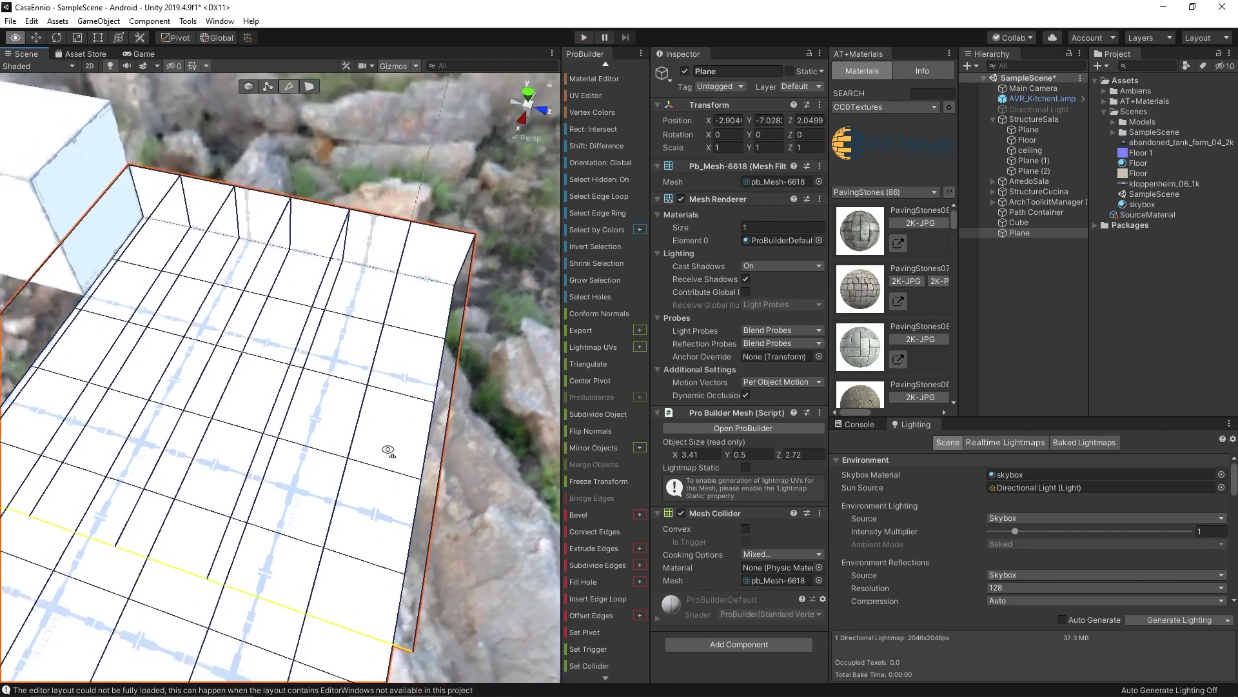
{"action": "key", "text": "ctrl+z"}
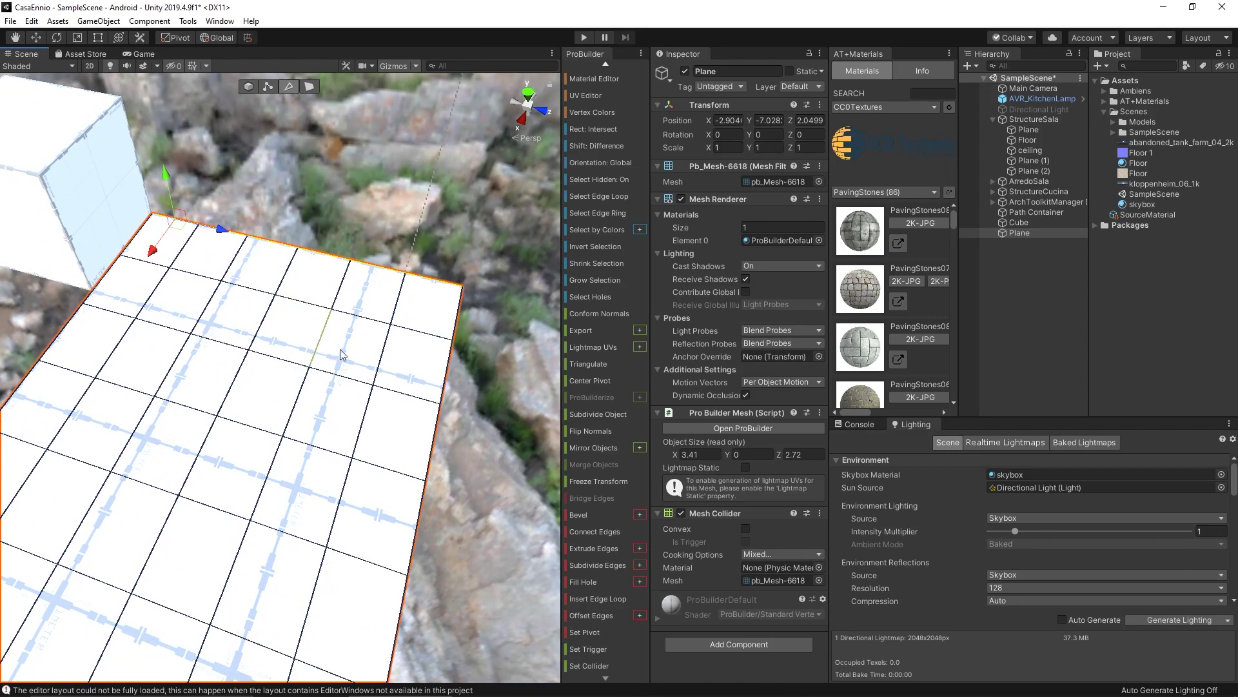
{"action": "left_click", "coordinate": [640, 549]}
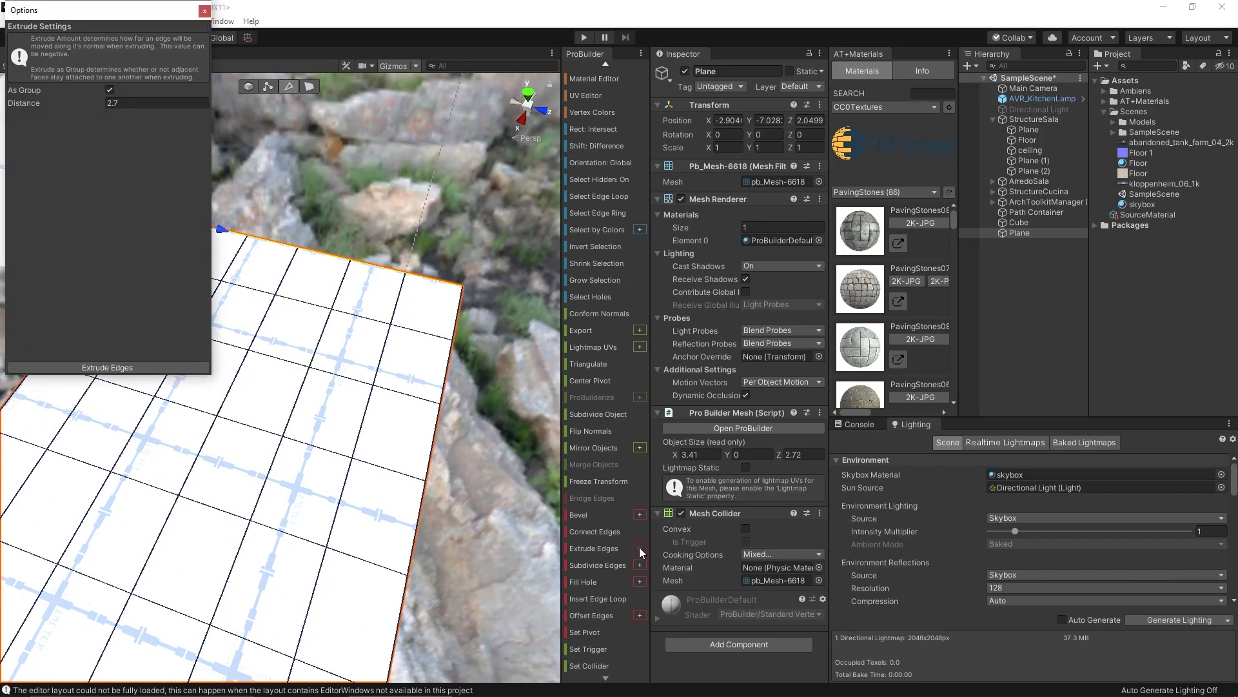
{"action": "left_click", "coordinate": [117, 368]}
{"action": "left_click_drag", "start_coordinate": [339, 503], "coordinate": [334, 340], "text": "alt"}
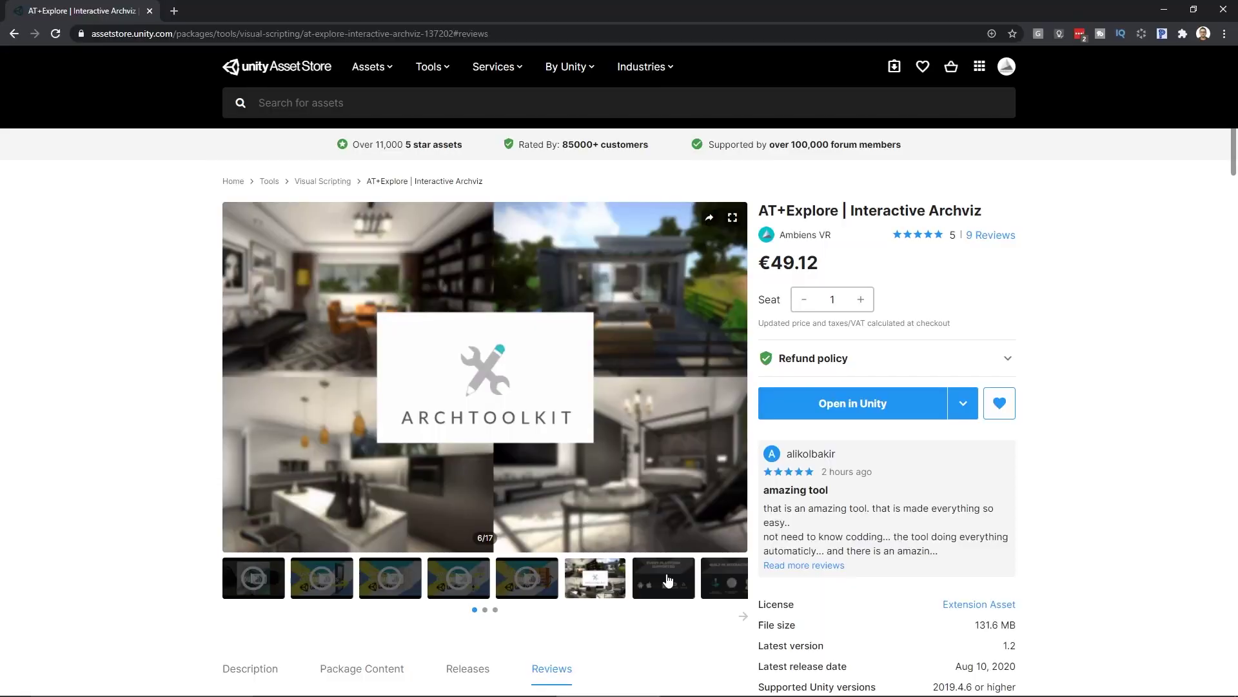
Switch to the Unity Asset Store page in the browser and view another AT+Explore preview image
{"action": "left_click", "coordinate": [730, 584]}
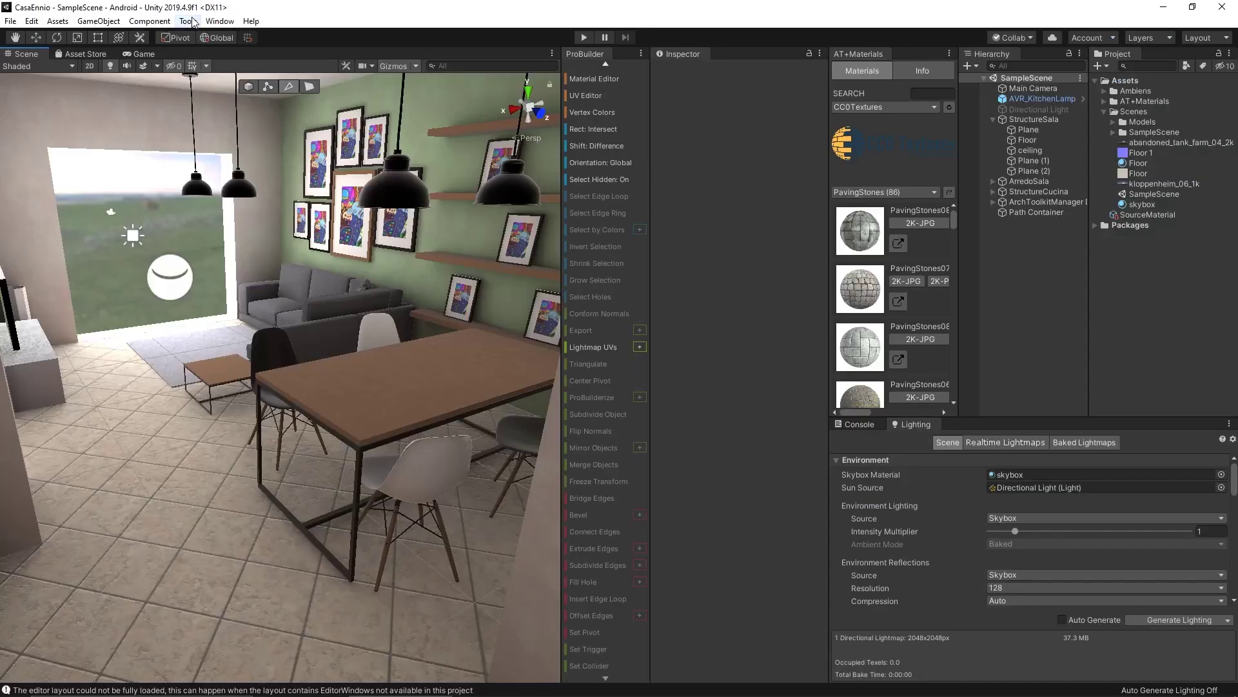
Switch to the Unity editor, open the ArchToolkit AT+Explore window and dock it beside the Inspector
{"action": "left_click", "coordinate": [188, 21]}
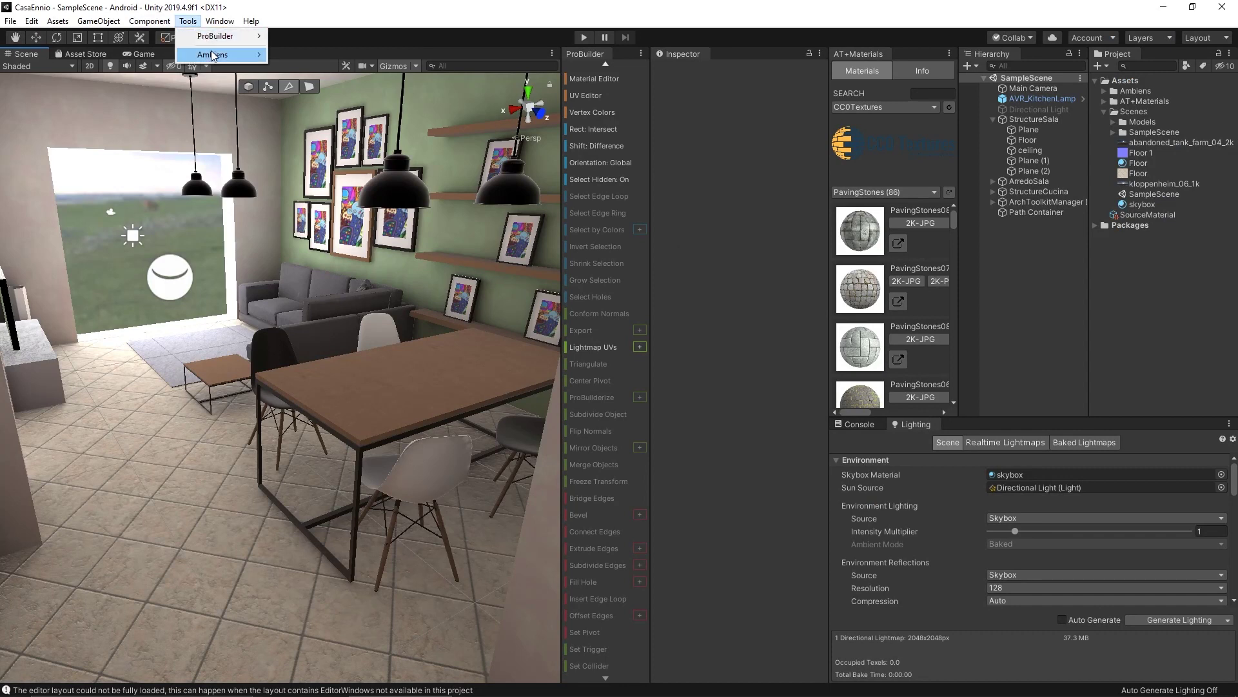
{"action": "mouse_move", "coordinate": [213, 55]}
{"action": "mouse_move", "coordinate": [311, 69]}
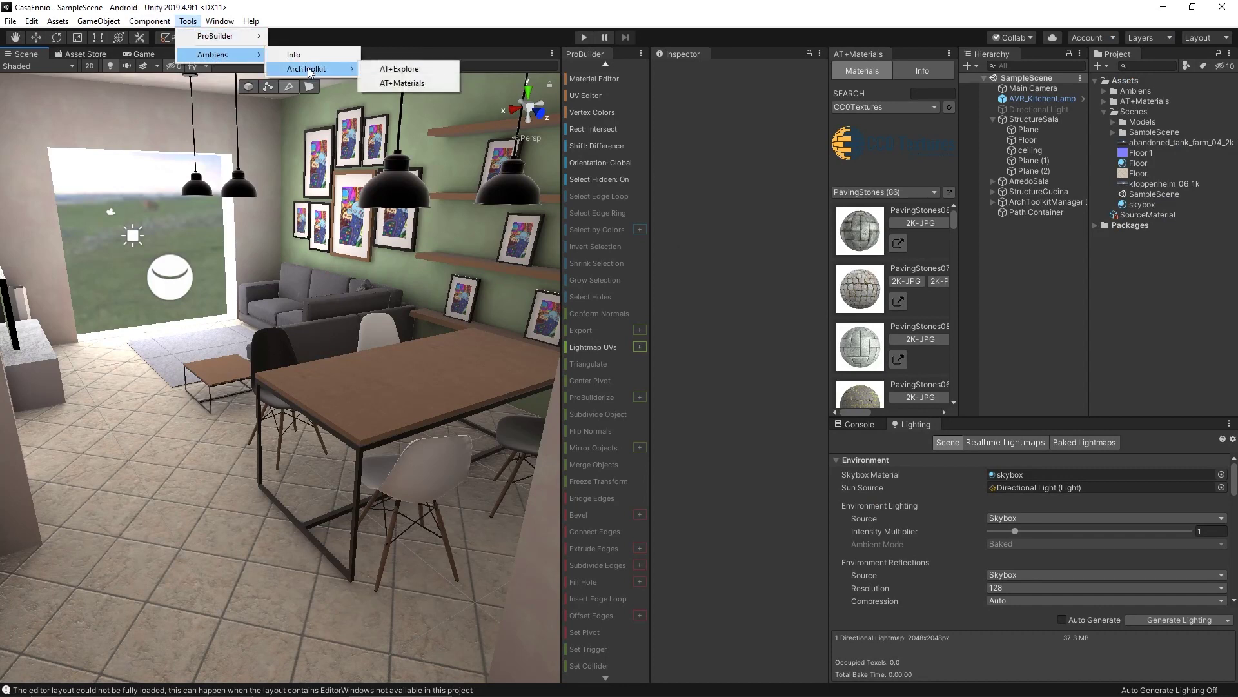
{"action": "left_click", "coordinate": [418, 71]}
{"action": "left_click_drag", "start_coordinate": [643, 60], "coordinate": [734, 56]}
Choose the Android AR build template in AT+Explore and apply it to the project
{"action": "left_click", "coordinate": [739, 119]}
{"action": "left_click", "coordinate": [807, 113]}
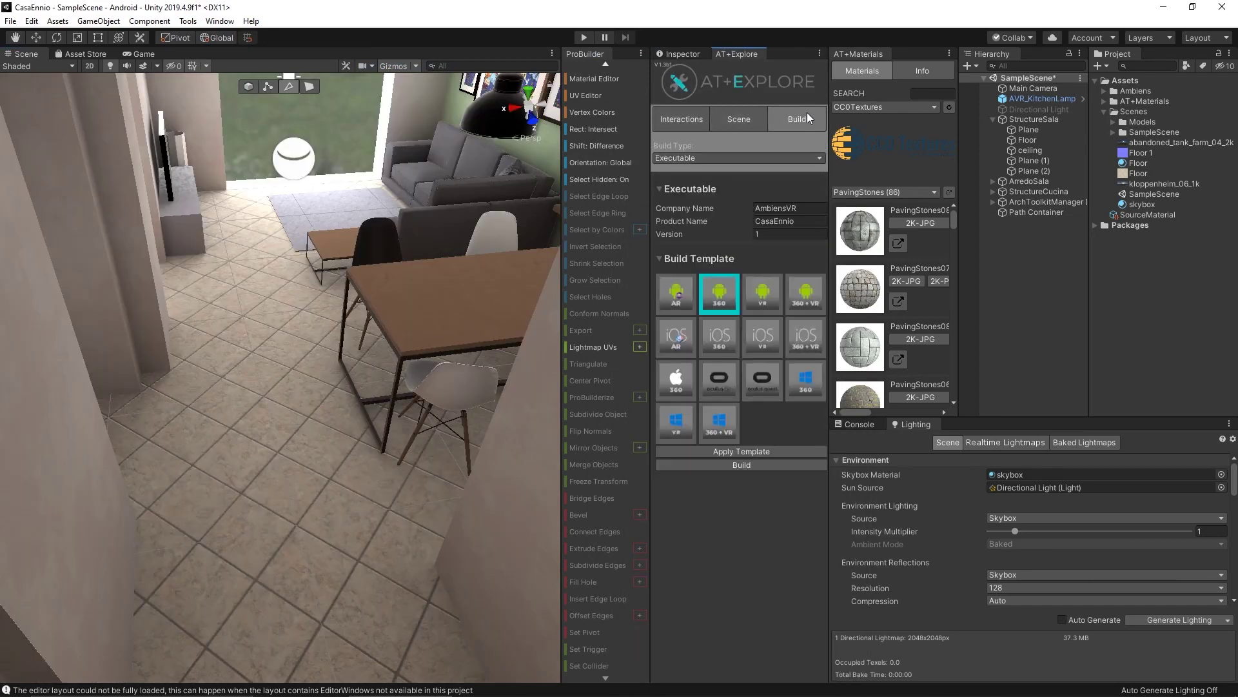
{"action": "left_click", "coordinate": [676, 293]}
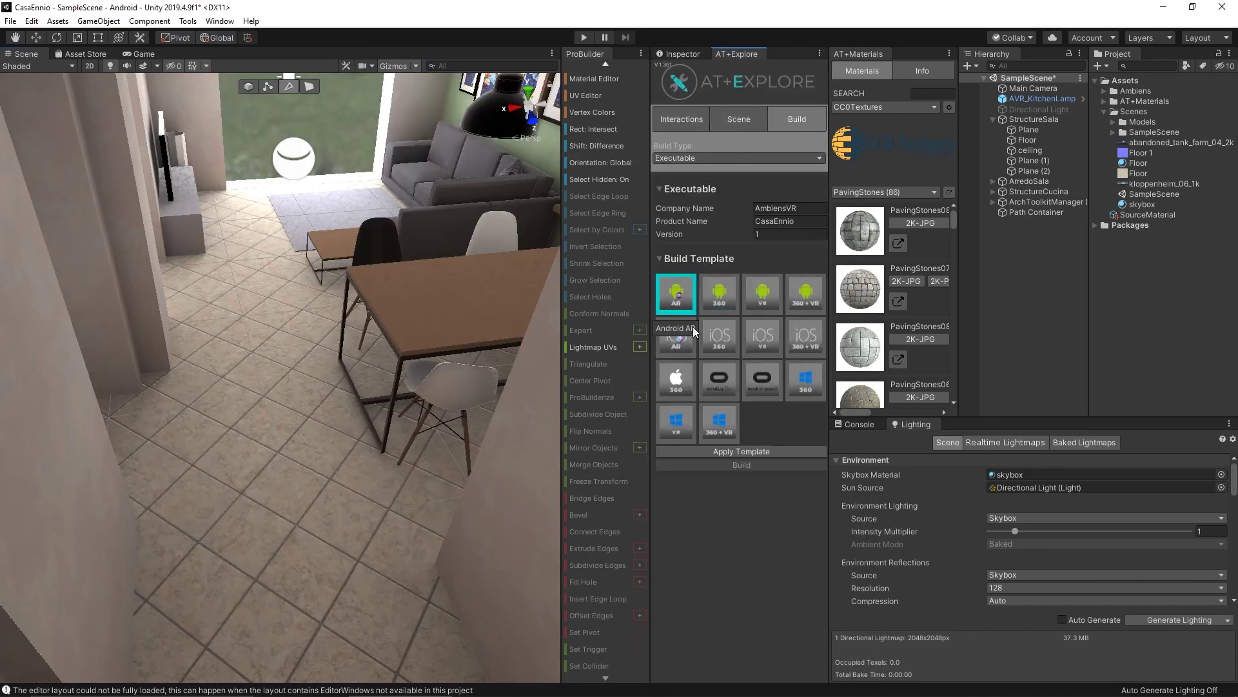
{"action": "left_click", "coordinate": [748, 451]}
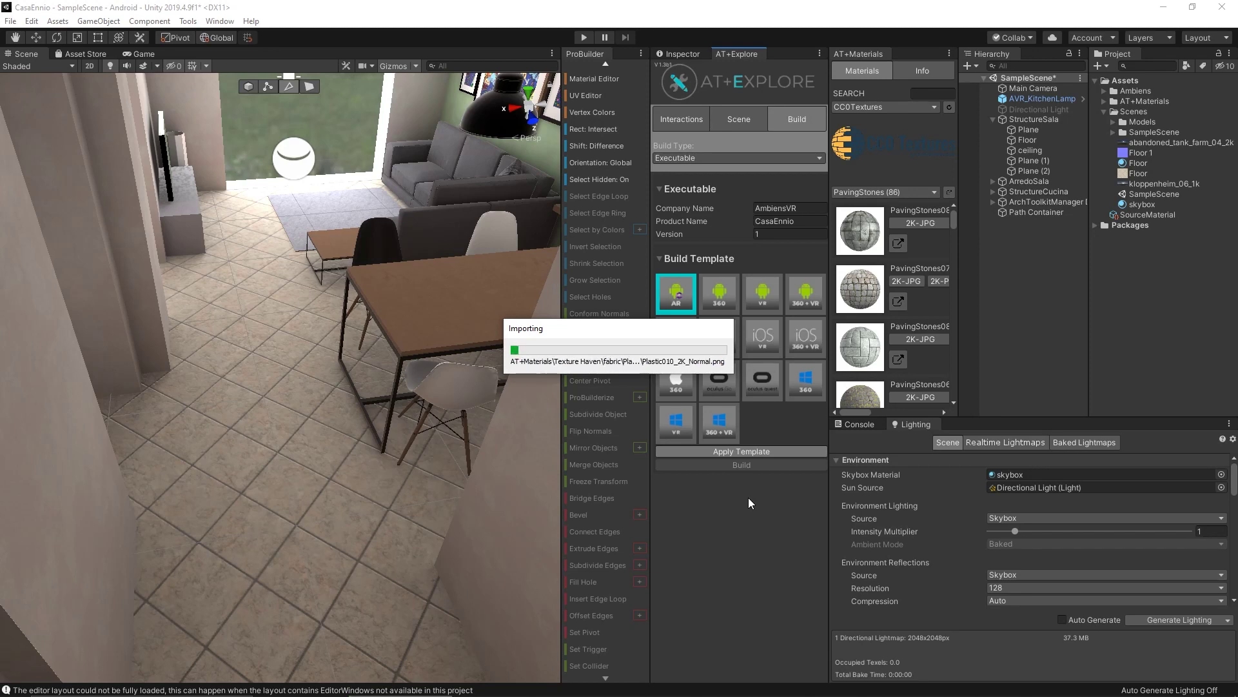
Create the AT+Explore starting point (TOM) and reposition it on the floor beside the dining table
{"action": "left_click", "coordinate": [741, 120]}
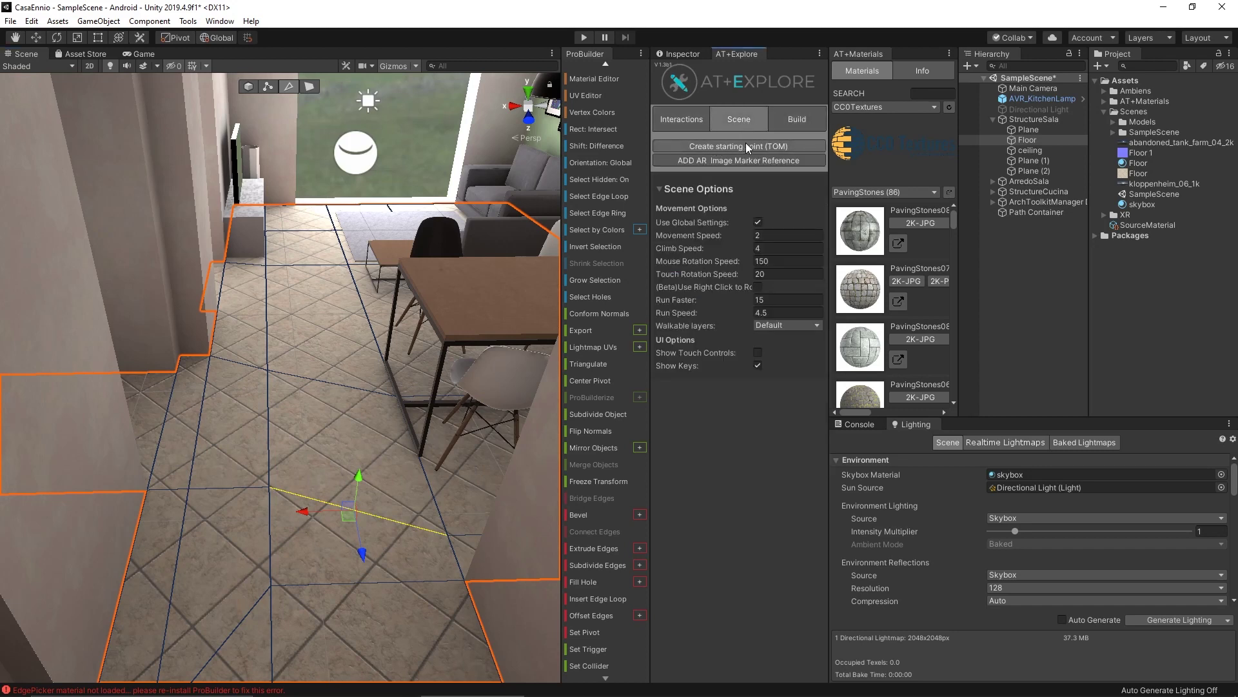
{"action": "left_click", "coordinate": [745, 143]}
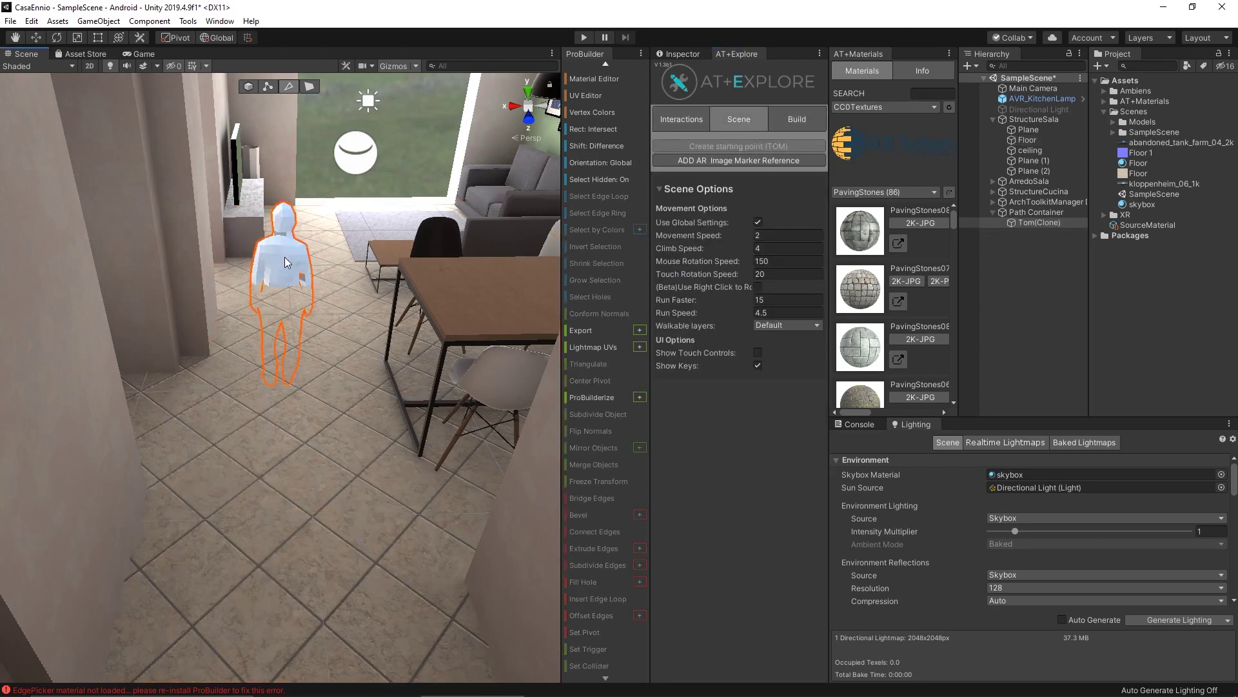
{"action": "left_click", "coordinate": [248, 87]}
{"action": "left_click_drag", "start_coordinate": [281, 408], "coordinate": [279, 316]}
{"action": "key", "text": "f"}
Add an AR Image Marker Reference to the scene and move it near the wall corner beside the dining table
{"action": "left_click_drag", "start_coordinate": [232, 428], "coordinate": [584, 258], "text": "alt"}
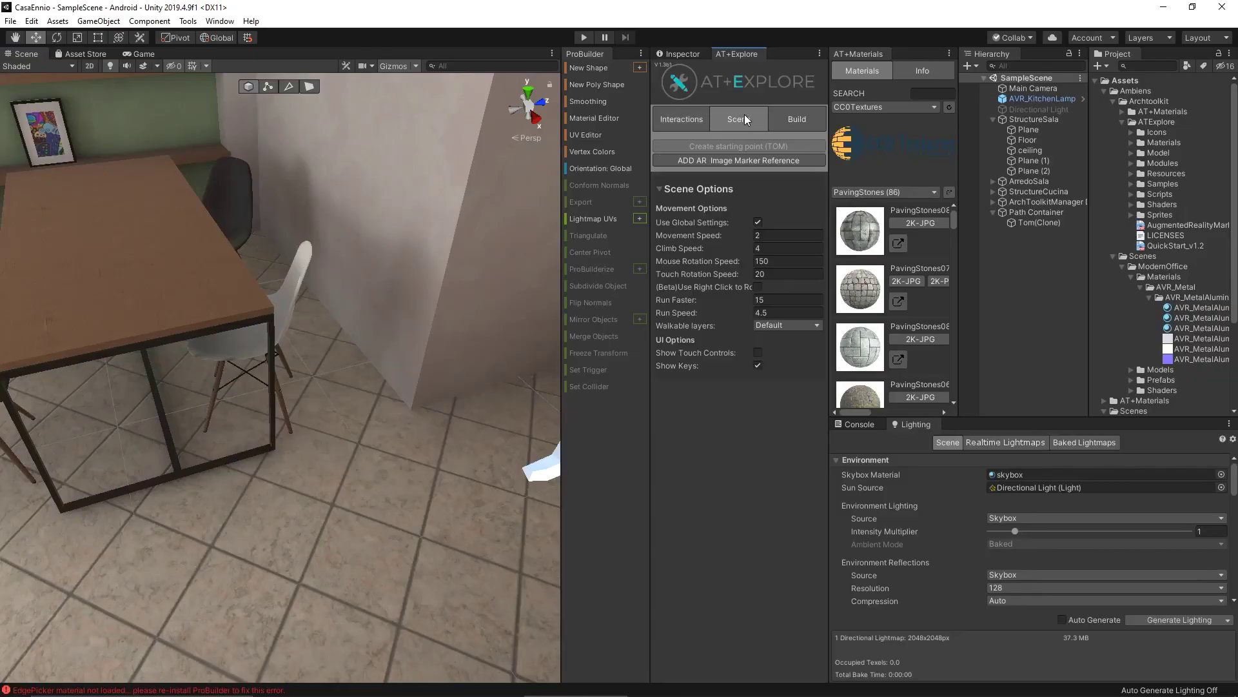
{"action": "left_click", "coordinate": [724, 162]}
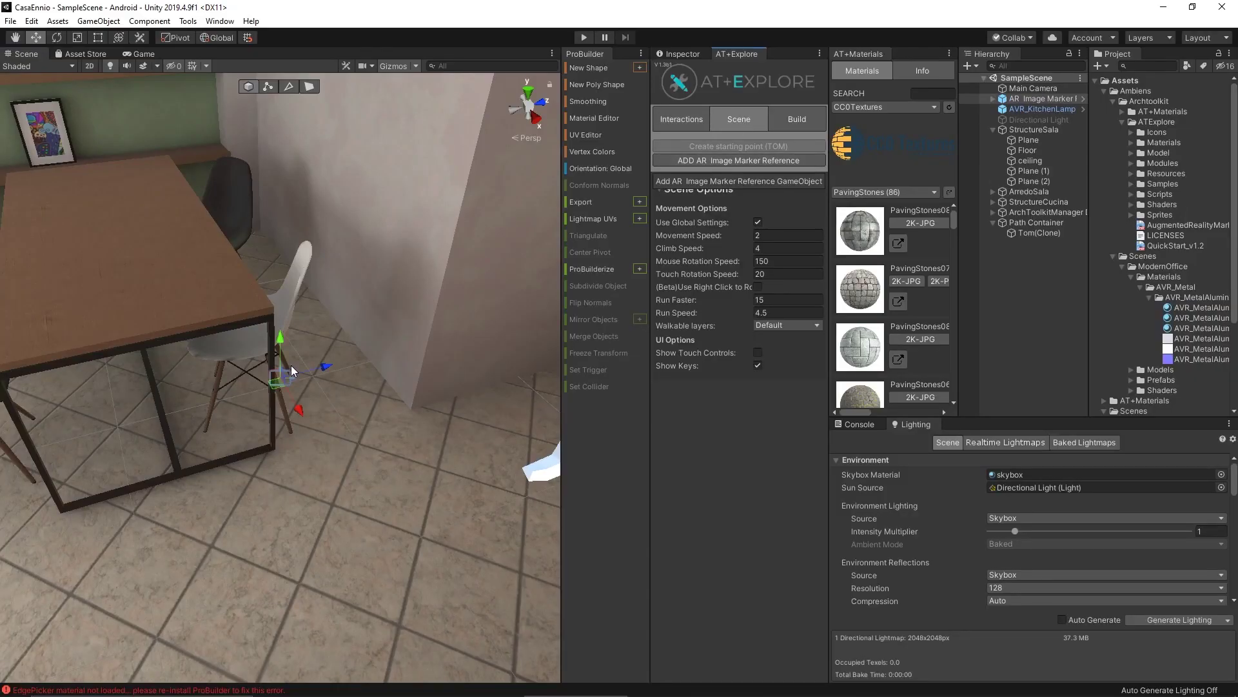
{"action": "mouse_move", "coordinate": [298, 193]}
{"action": "left_mouse_down"}
{"action": "mouse_move", "coordinate": [337, 305]}
{"action": "mouse_move", "coordinate": [503, 323]}
{"action": "mouse_move", "coordinate": [401, 456]}
{"action": "left_mouse_up"}
Set the AR marker's Y rotation to 0 and move it onto the floor by the wall corner, at about X 2.305, Y 0.003, Z 5.243
{"action": "left_click", "coordinate": [682, 54]}
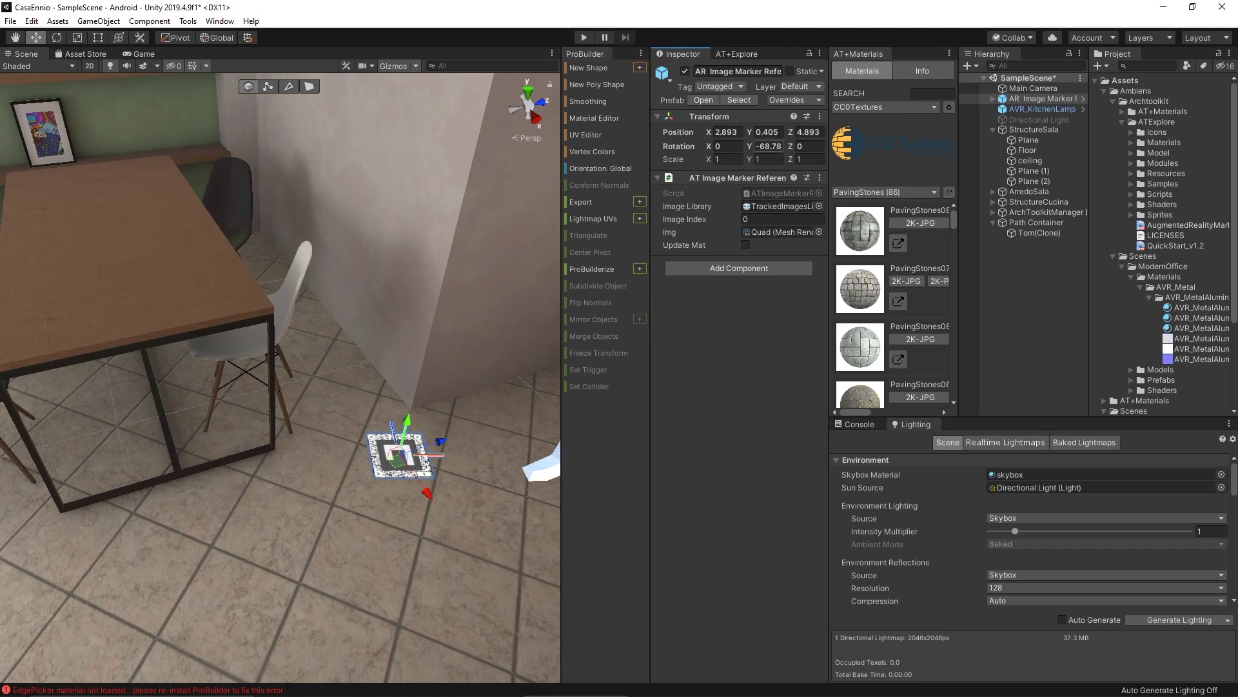
{"action": "left_click", "coordinate": [772, 149]}
{"action": "type", "text": "0"}
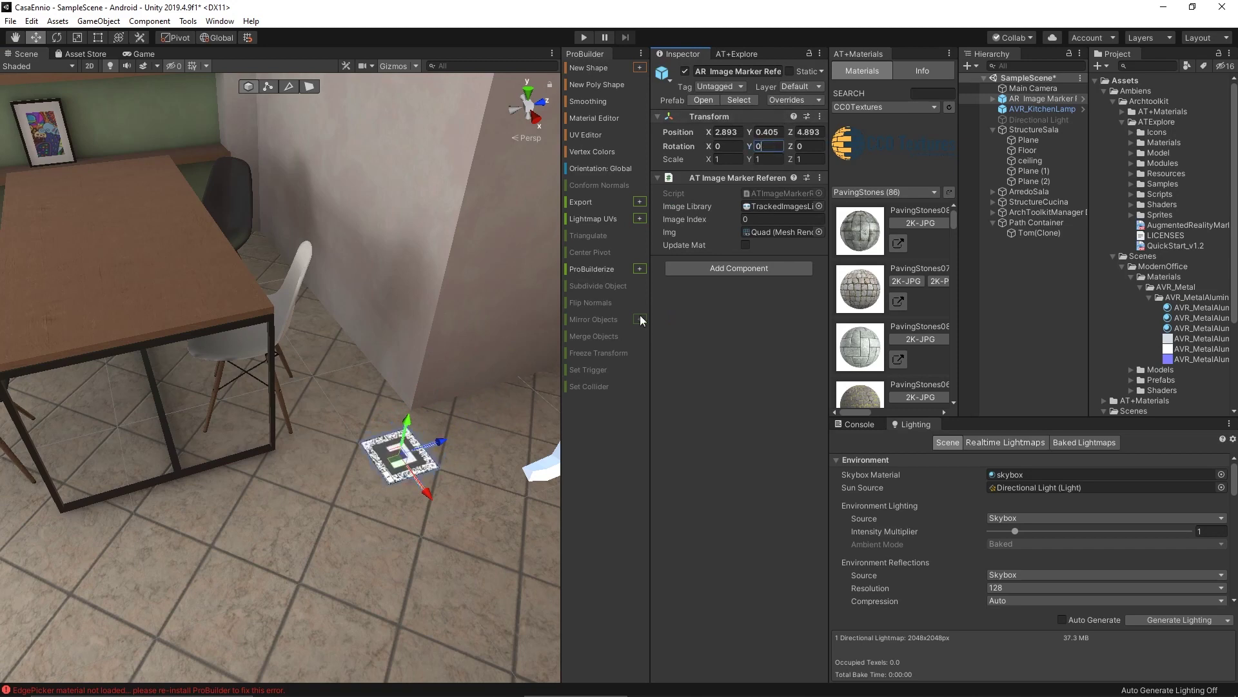
{"action": "left_click_drag", "start_coordinate": [394, 457], "coordinate": [377, 397]}
{"action": "mouse_move", "coordinate": [408, 480]}
{"action": "left_mouse_down", "text": "alt"}
{"action": "mouse_move", "coordinate": [222, 362]}
{"action": "mouse_move", "coordinate": [204, 387]}
{"action": "mouse_move", "coordinate": [214, 446]}
{"action": "mouse_move", "coordinate": [220, 434]}
{"action": "left_mouse_up", "text": "alt"}
{"action": "left_click_drag", "start_coordinate": [217, 502], "coordinate": [270, 442]}
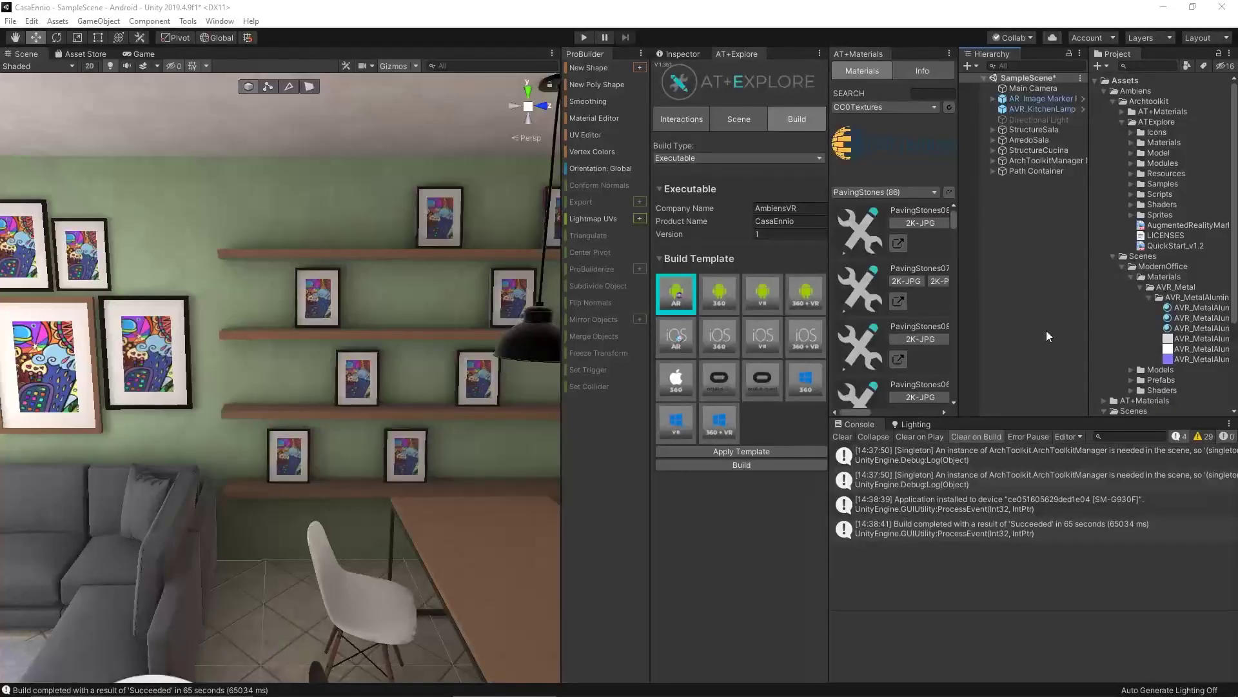
Open the AugmentedRealityMarkers PDF from the ATExplore assets and look through its printable marker pages
{"action": "left_click", "coordinate": [1181, 226]}
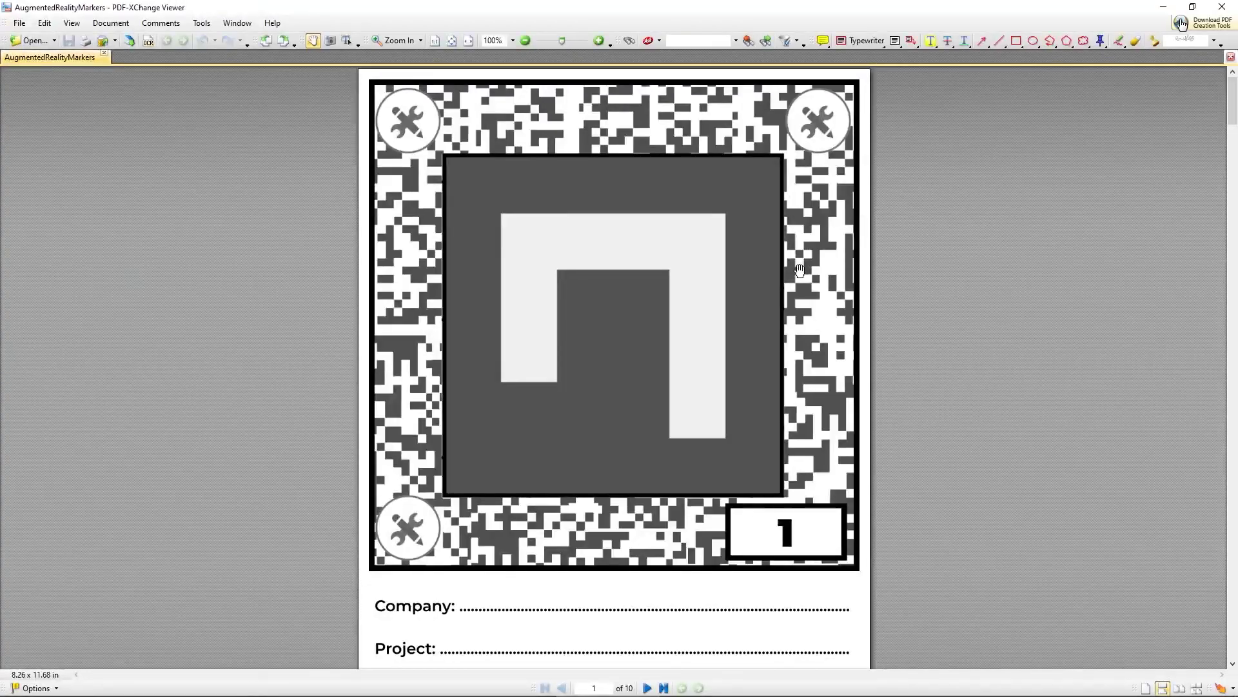
{"action": "scroll", "coordinate": [769, 264], "scroll_direction": "down", "scroll_amount": 1, "text": "ctrl"}
{"action": "scroll", "coordinate": [745, 285], "scroll_direction": "down", "scroll_amount": 5}
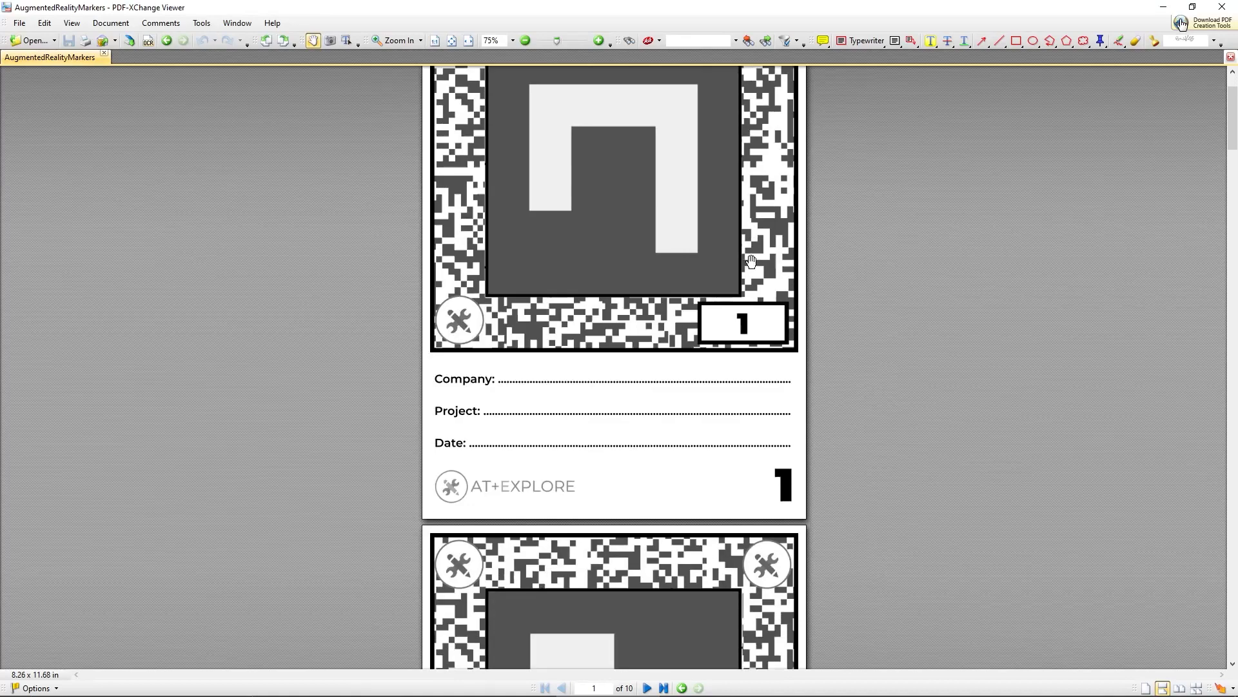
{"action": "scroll", "coordinate": [745, 285], "scroll_direction": "down", "scroll_amount": 2}
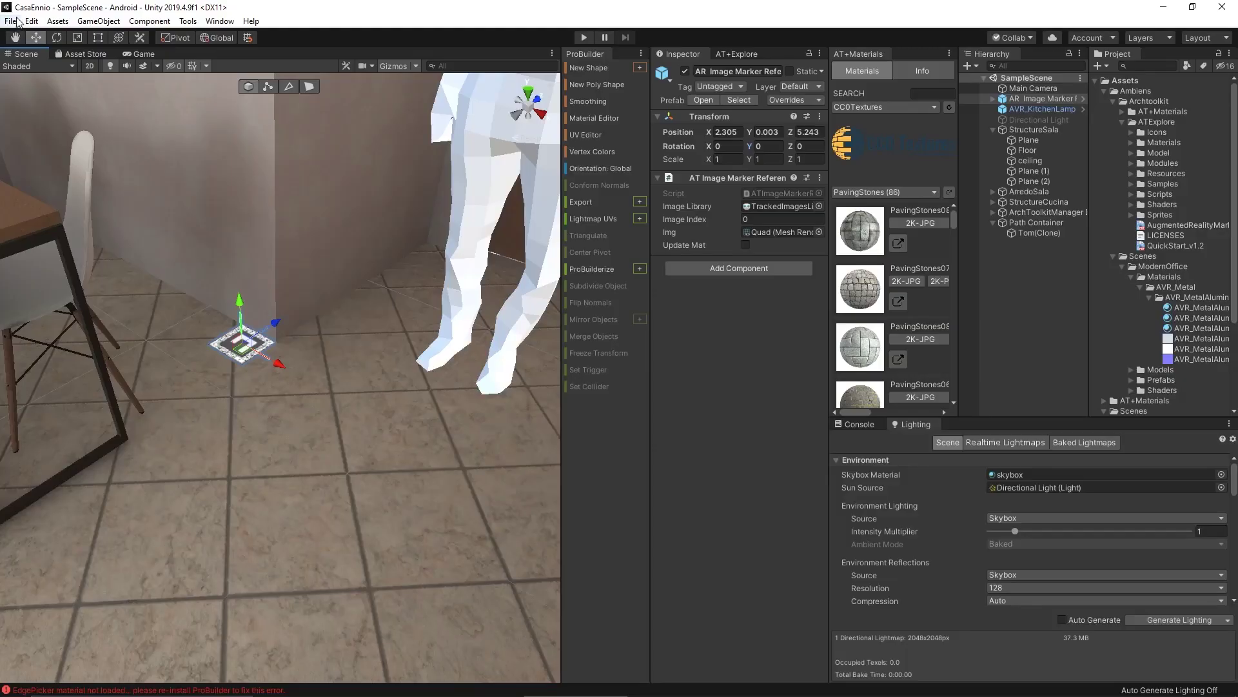
In the project's XR Plug-in Management settings, enable the ARCore provider for Android and the ARKit provider for iOS
{"action": "left_click", "coordinate": [11, 22]}
{"action": "left_click", "coordinate": [11, 21]}
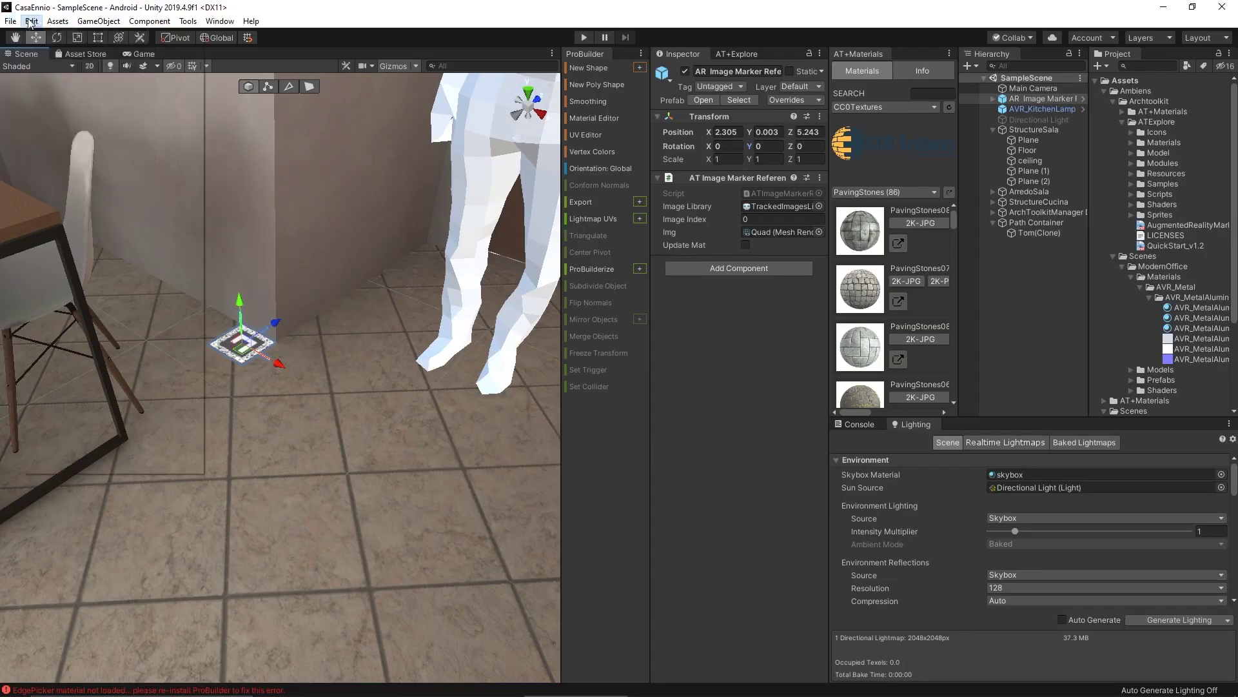
{"action": "left_click", "coordinate": [31, 22]}
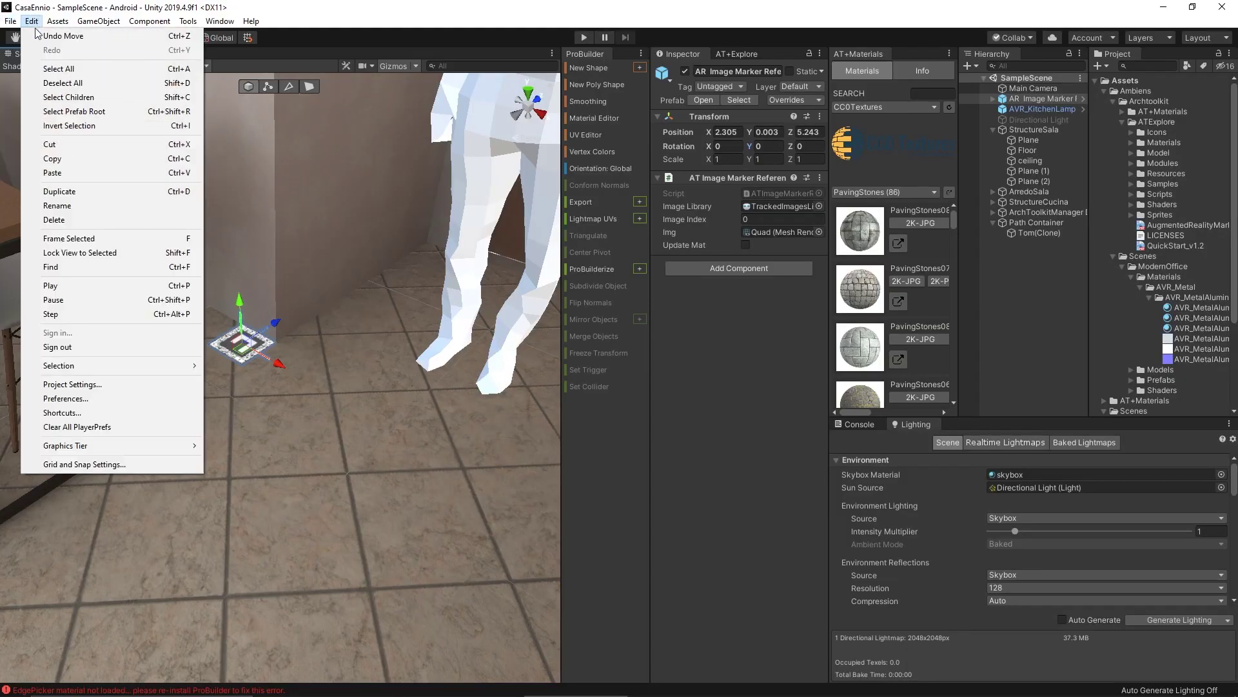
{"action": "left_click", "coordinate": [97, 384]}
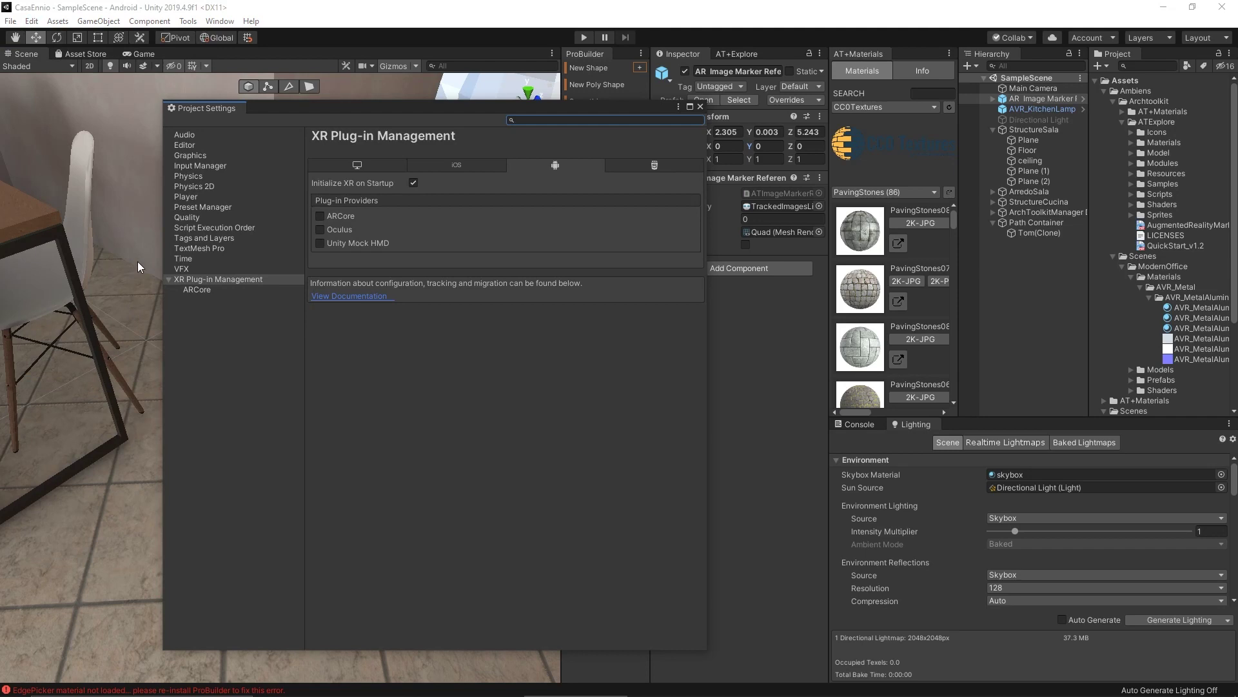
{"action": "left_click", "coordinate": [192, 259]}
{"action": "left_click", "coordinate": [195, 281]}
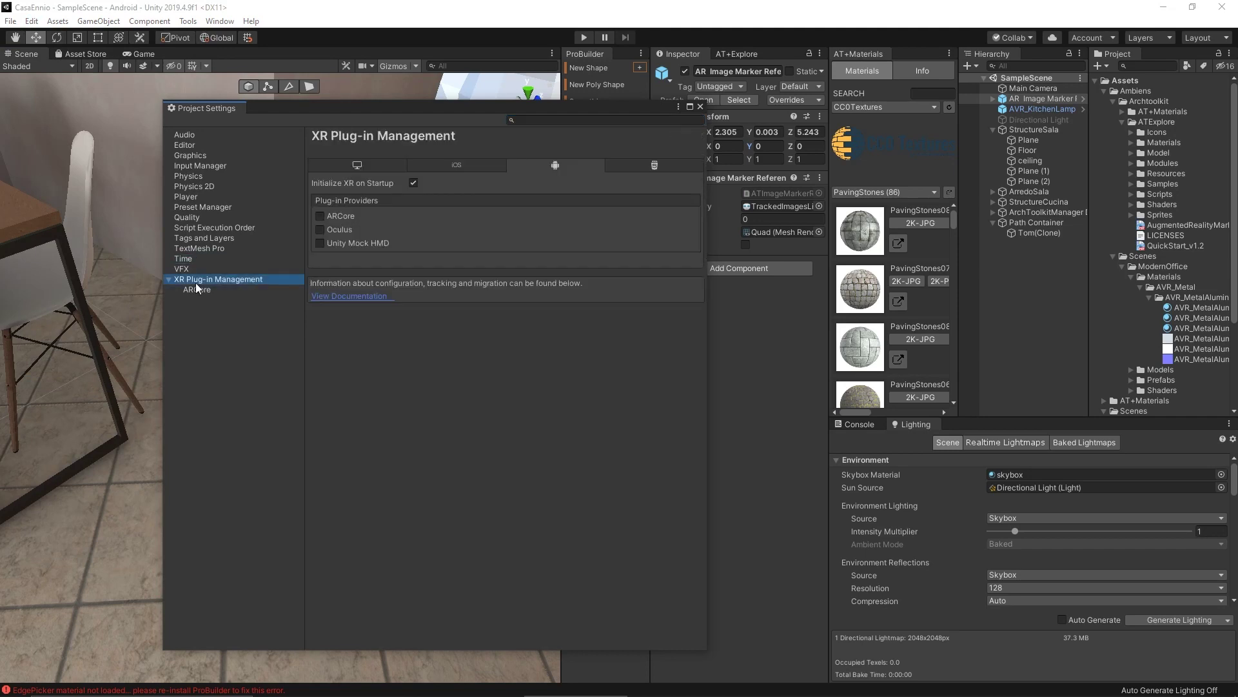
{"action": "left_click", "coordinate": [321, 214]}
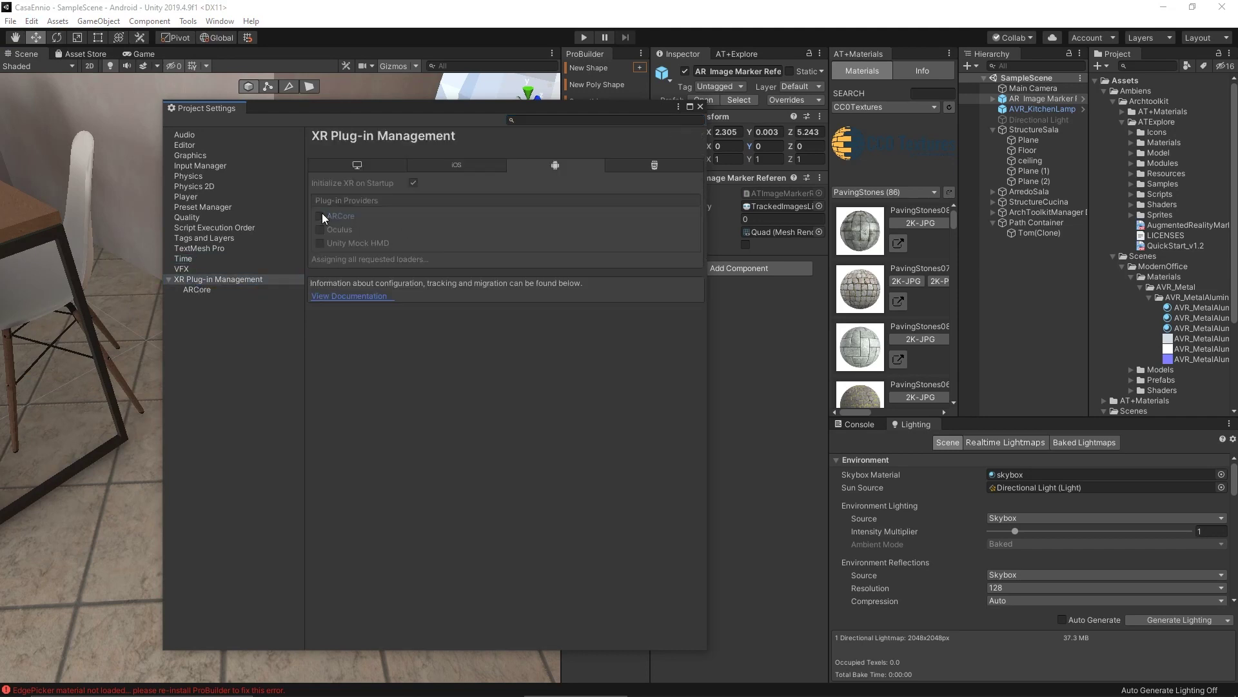
{"action": "left_click", "coordinate": [492, 165]}
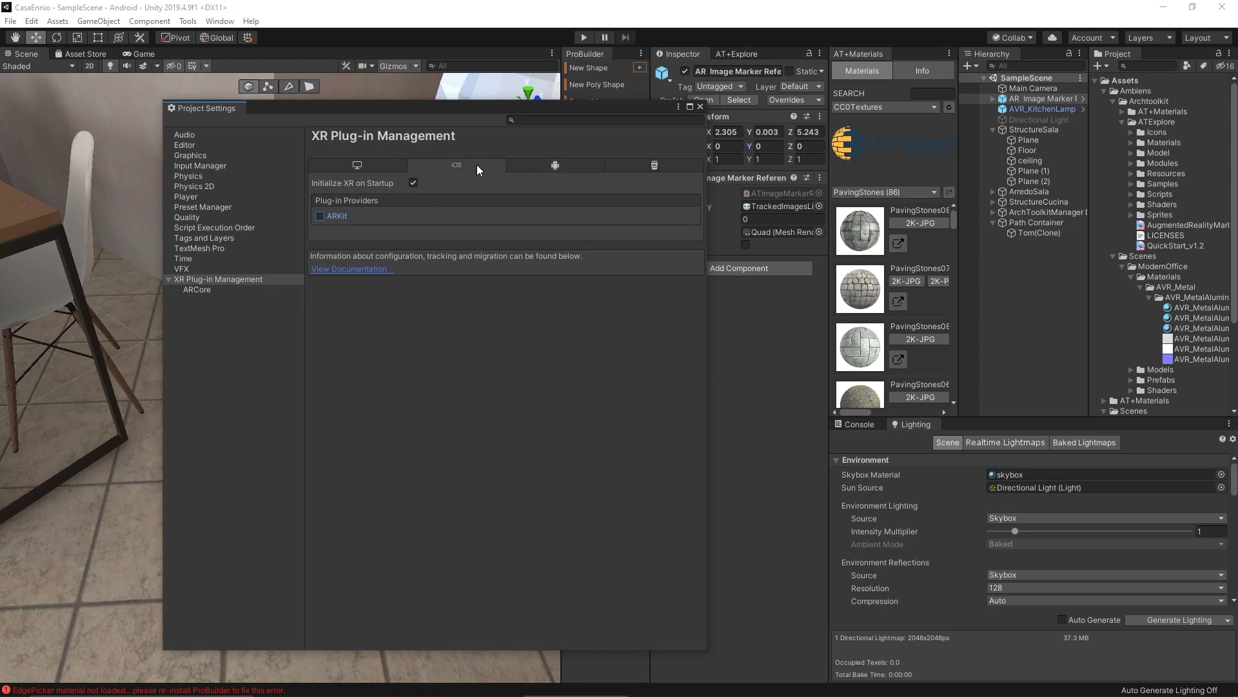
{"action": "left_click", "coordinate": [321, 216]}
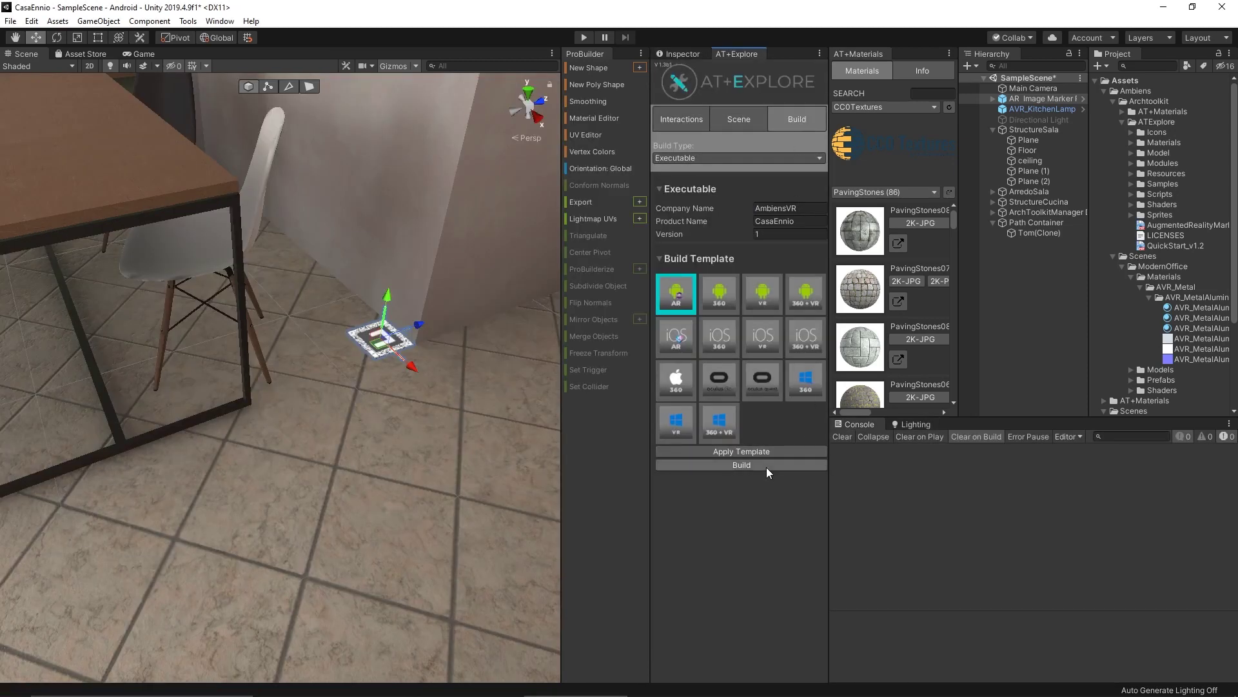
Build and run the Android version of SampleScene from the build settings, saving the build output
{"action": "left_click", "coordinate": [766, 467]}
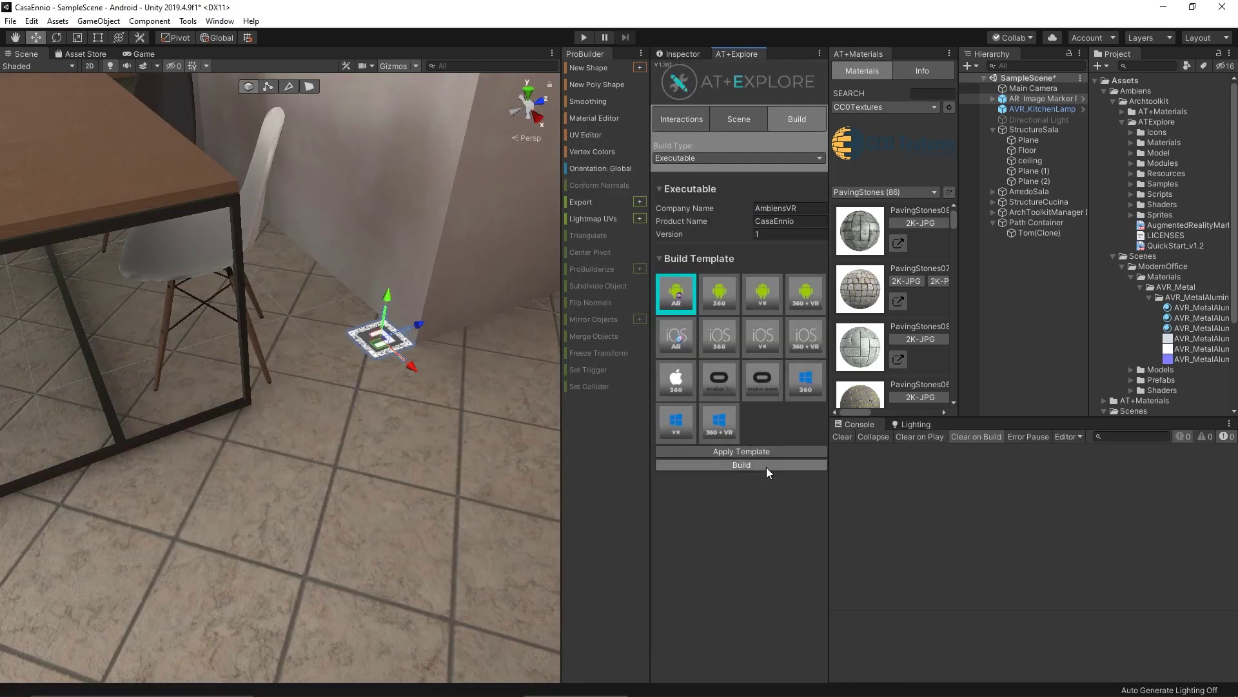
{"action": "left_click", "coordinate": [476, 214]}
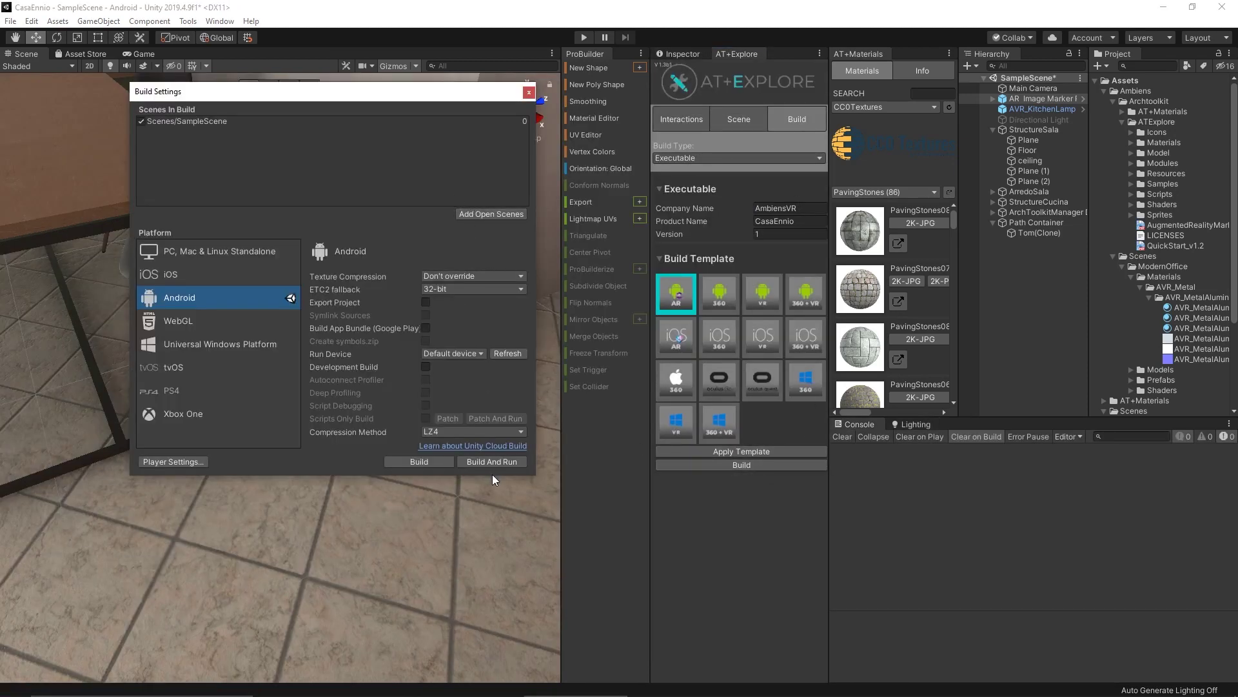
{"action": "left_click", "coordinate": [470, 462]}
{"action": "left_click", "coordinate": [506, 355]}
{"action": "key", "text": "Left"}
{"action": "key", "text": "Return"}
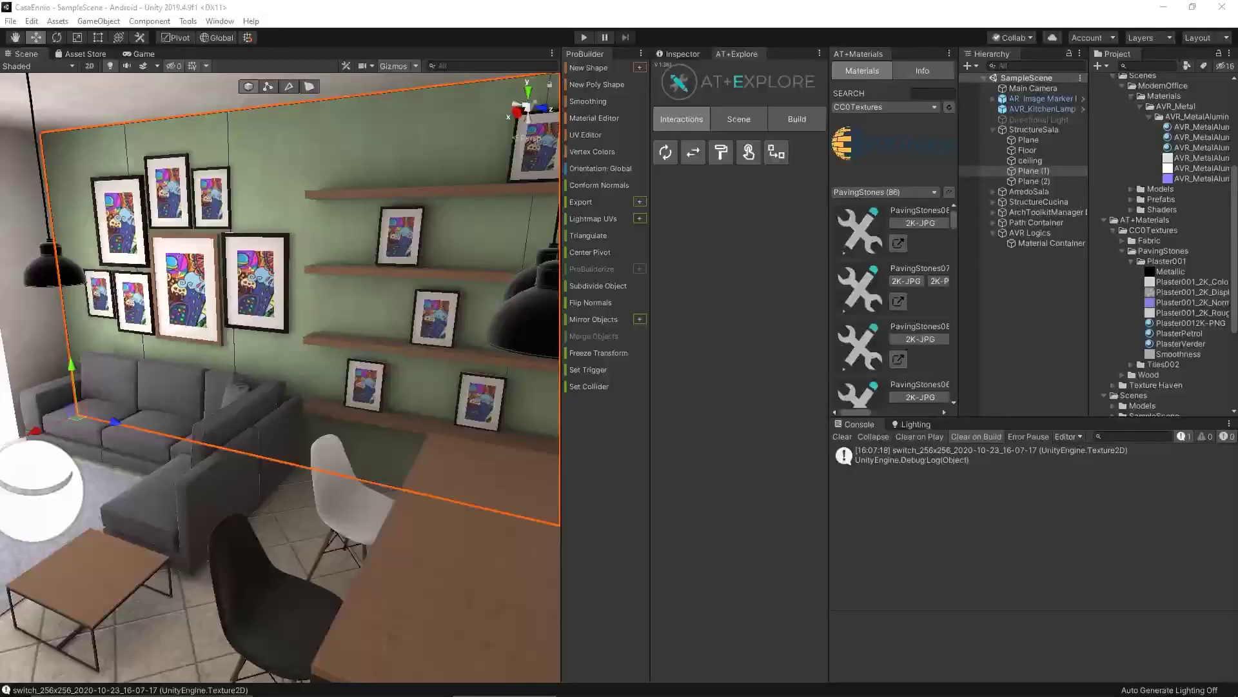
Add a switch-material interaction to the green wall, Plane (1), and capture a preview image for its PlasterVerder option
{"action": "left_click", "coordinate": [722, 152]}
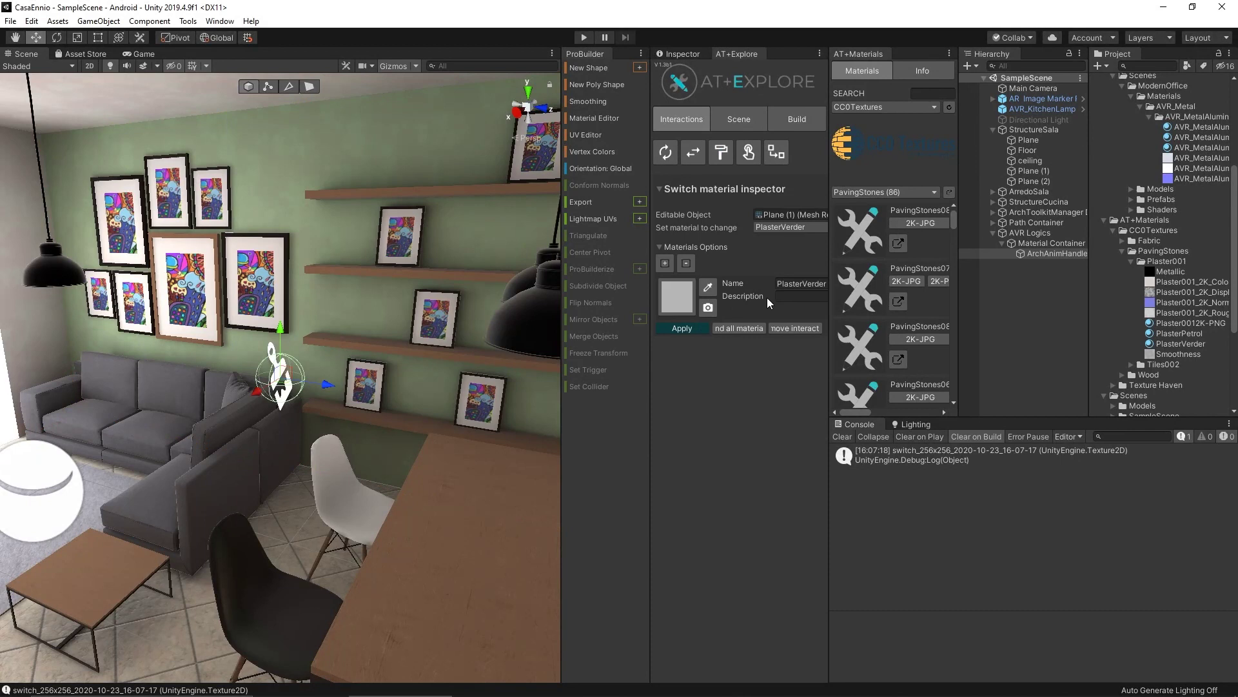
{"action": "left_click", "coordinate": [707, 309]}
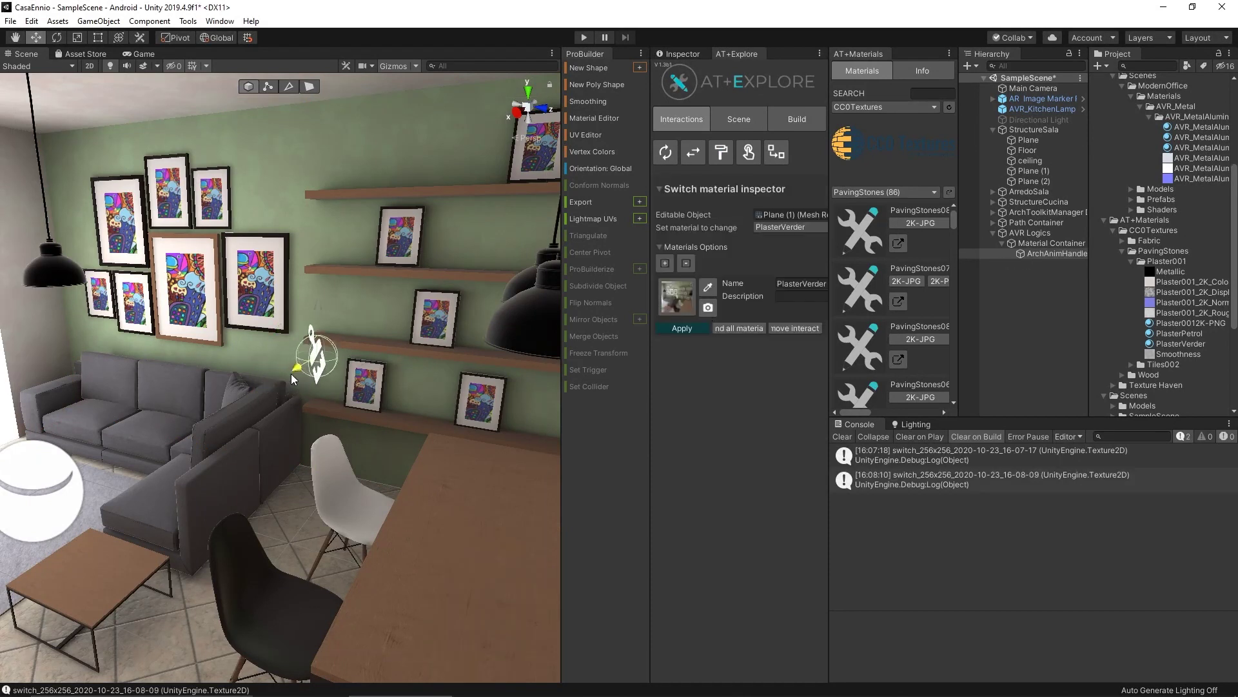
Move the paintbrush interaction handle beside the picture frames and rotate it to face the room
{"action": "left_click", "coordinate": [352, 348]}
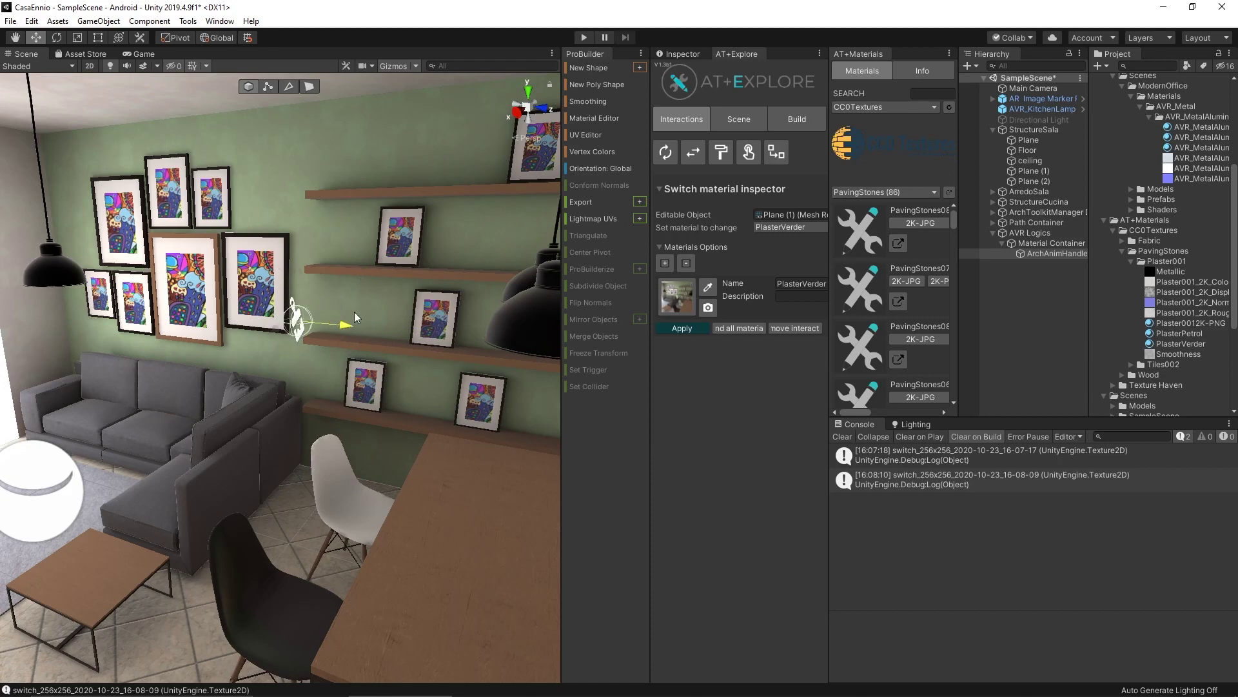
{"action": "left_click", "coordinate": [57, 36]}
{"action": "mouse_move", "coordinate": [303, 337]}
{"action": "left_mouse_down"}
{"action": "mouse_move", "coordinate": [459, 316]}
{"action": "mouse_move", "coordinate": [298, 269]}
{"action": "left_mouse_up"}
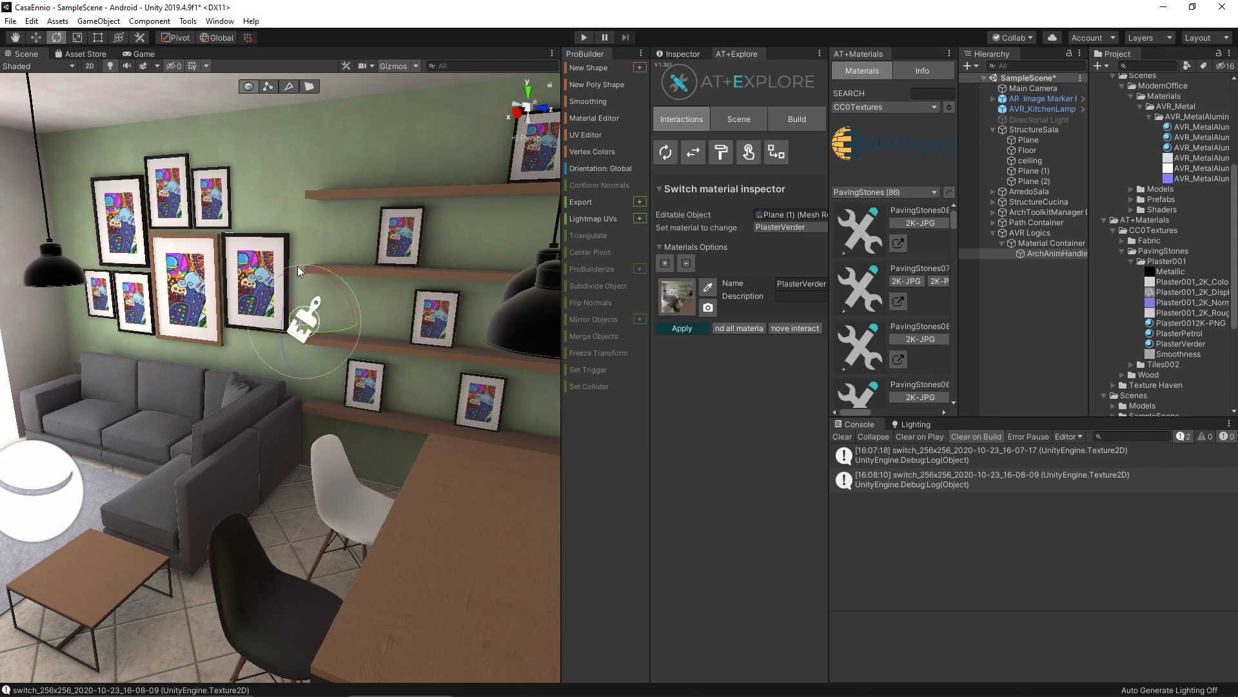
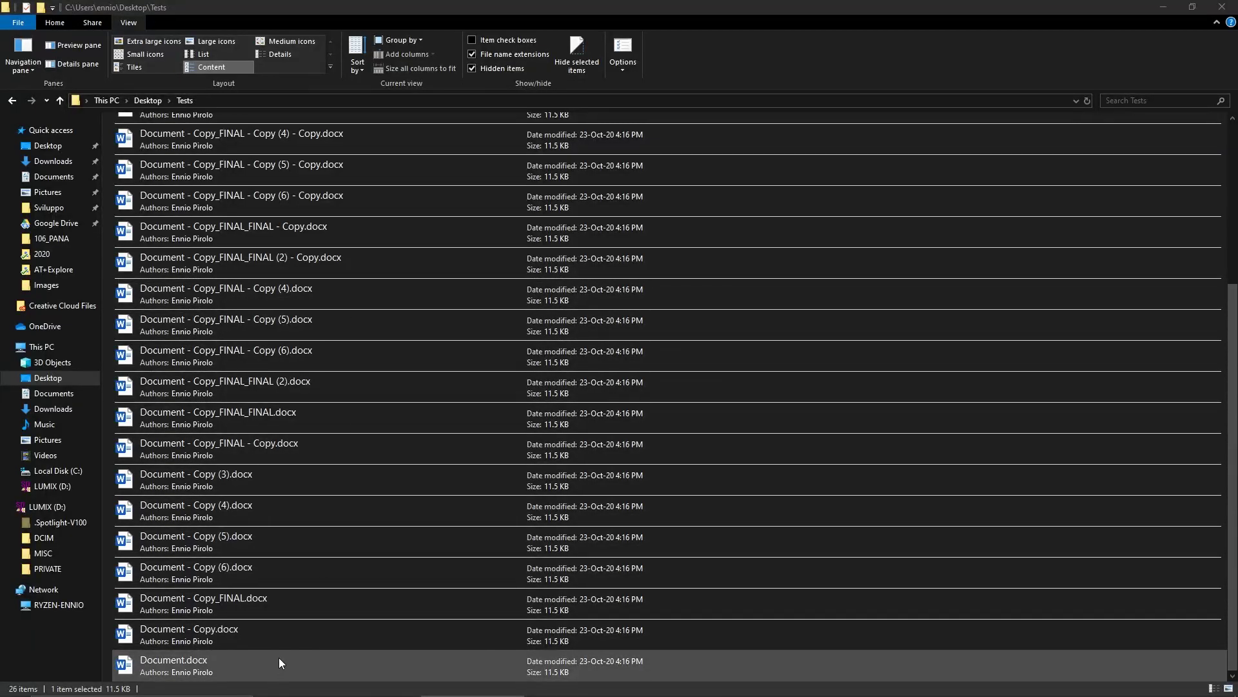
{"action": "scroll", "coordinate": [276, 568], "scroll_direction": "up", "scroll_amount": 5}
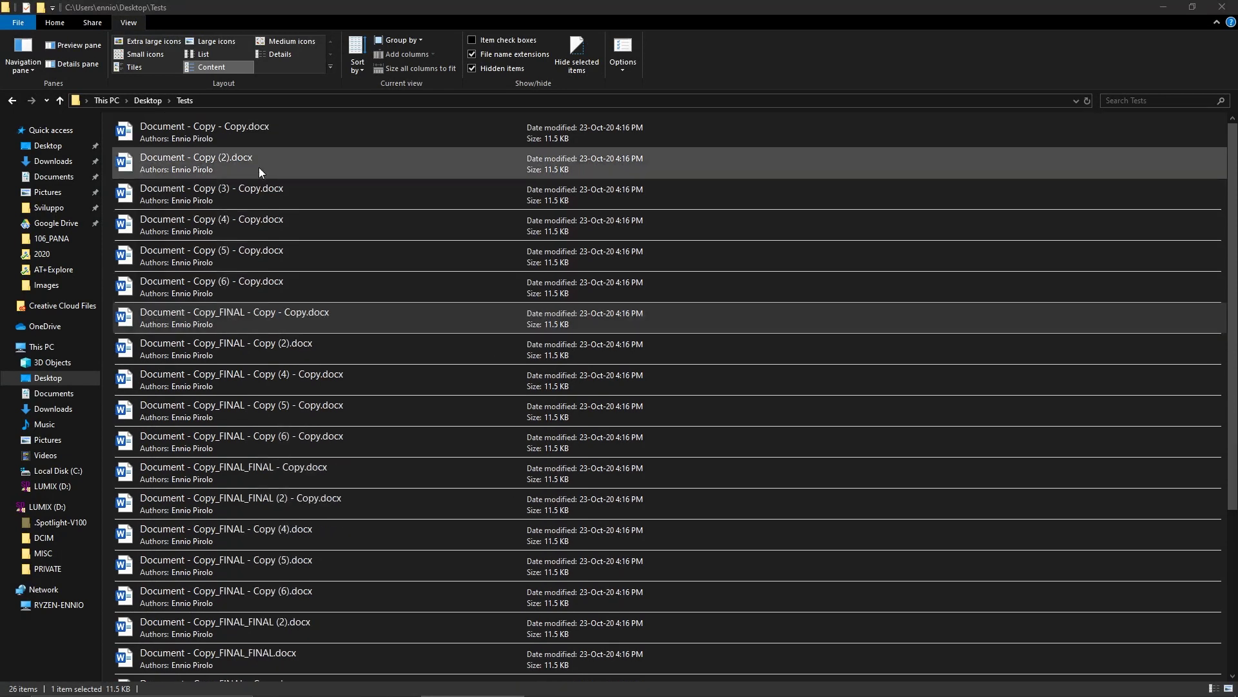
{"action": "scroll", "coordinate": [245, 310], "scroll_direction": "down", "scroll_amount": 3}
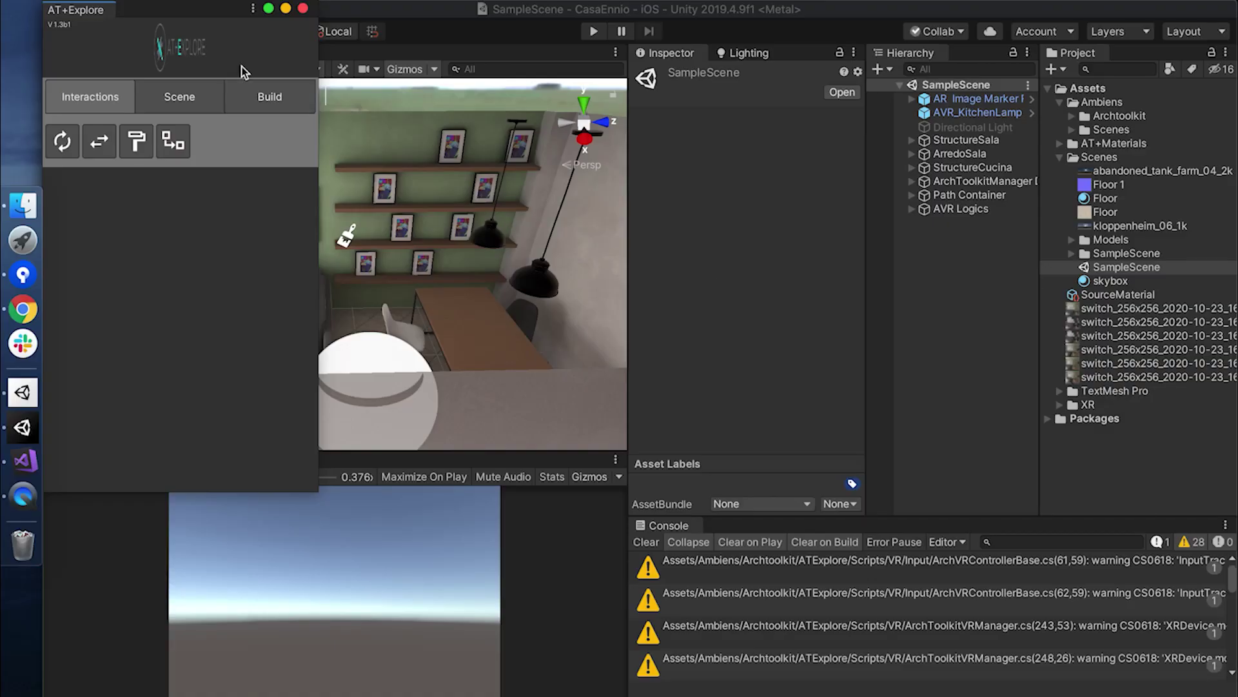
In the Mac copy of the CasaEnnio project, apply the iOS AR build template
{"action": "left_click", "coordinate": [260, 98]}
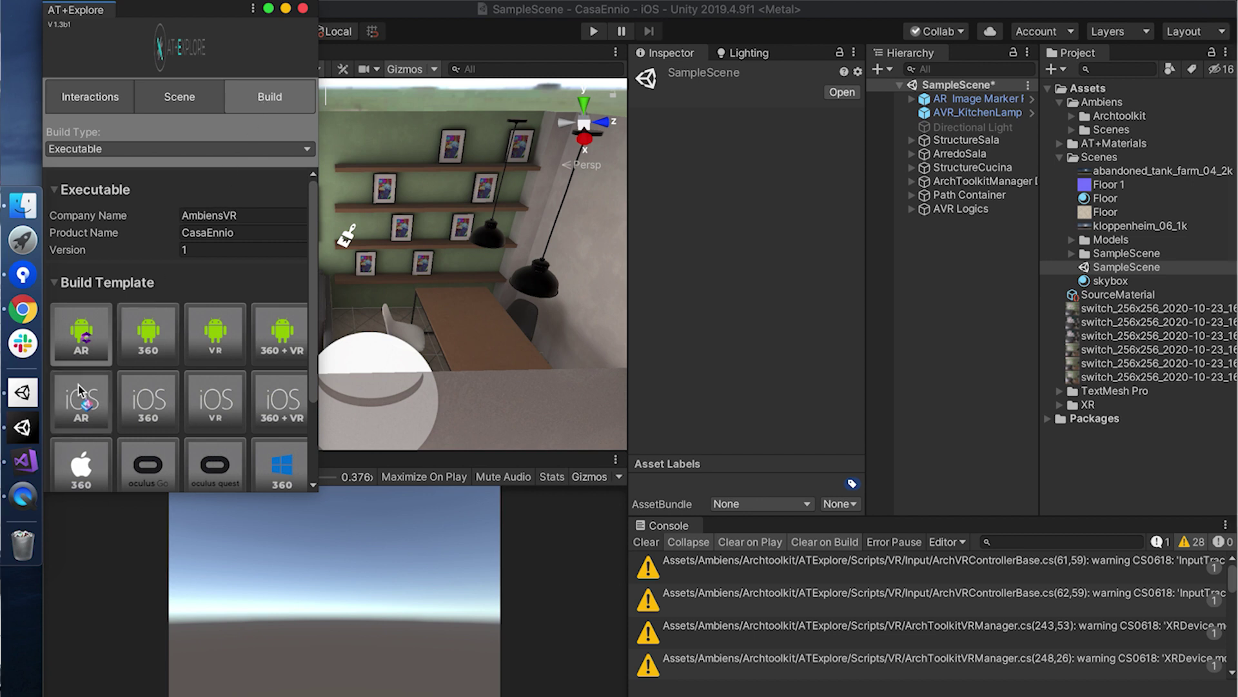
{"action": "scroll", "coordinate": [79, 385], "scroll_direction": "down", "scroll_amount": 4}
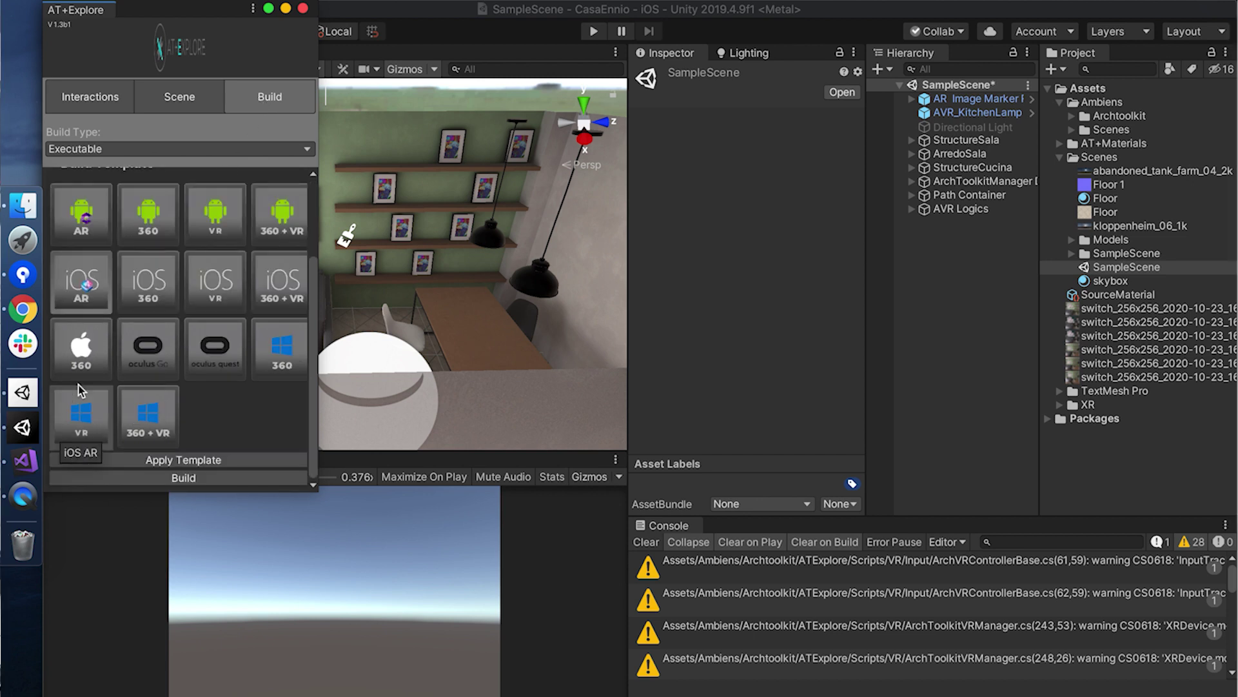
{"action": "left_click", "coordinate": [209, 461]}
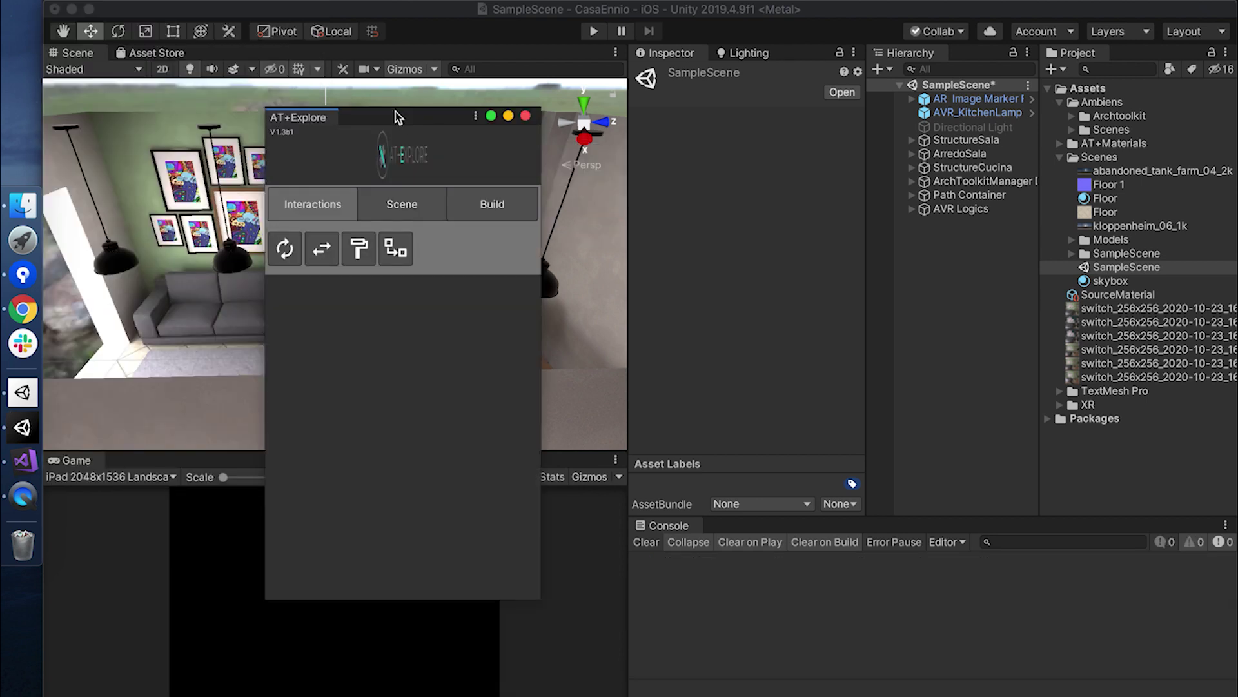
Open the iOS build settings from AT+Explore and start a build of SampleScene
{"action": "left_click_drag", "start_coordinate": [396, 111], "coordinate": [680, 139]}
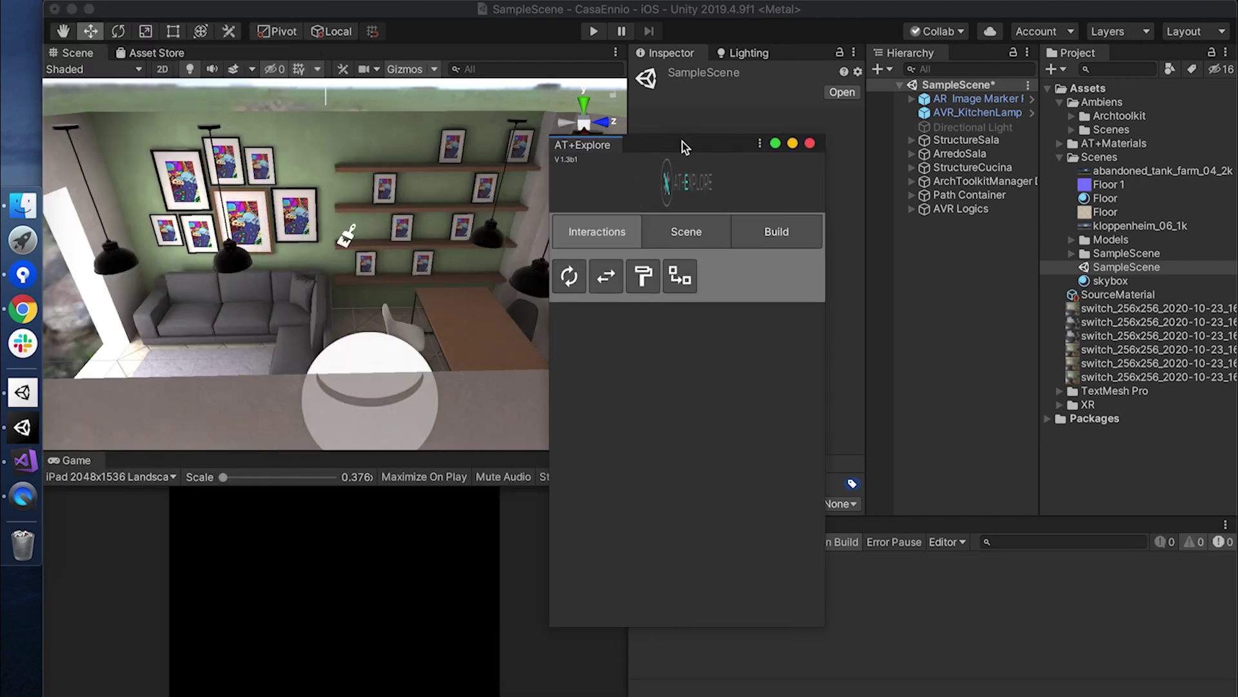
{"action": "left_click", "coordinate": [769, 233]}
{"action": "scroll", "coordinate": [609, 417], "scroll_direction": "down", "scroll_amount": 5}
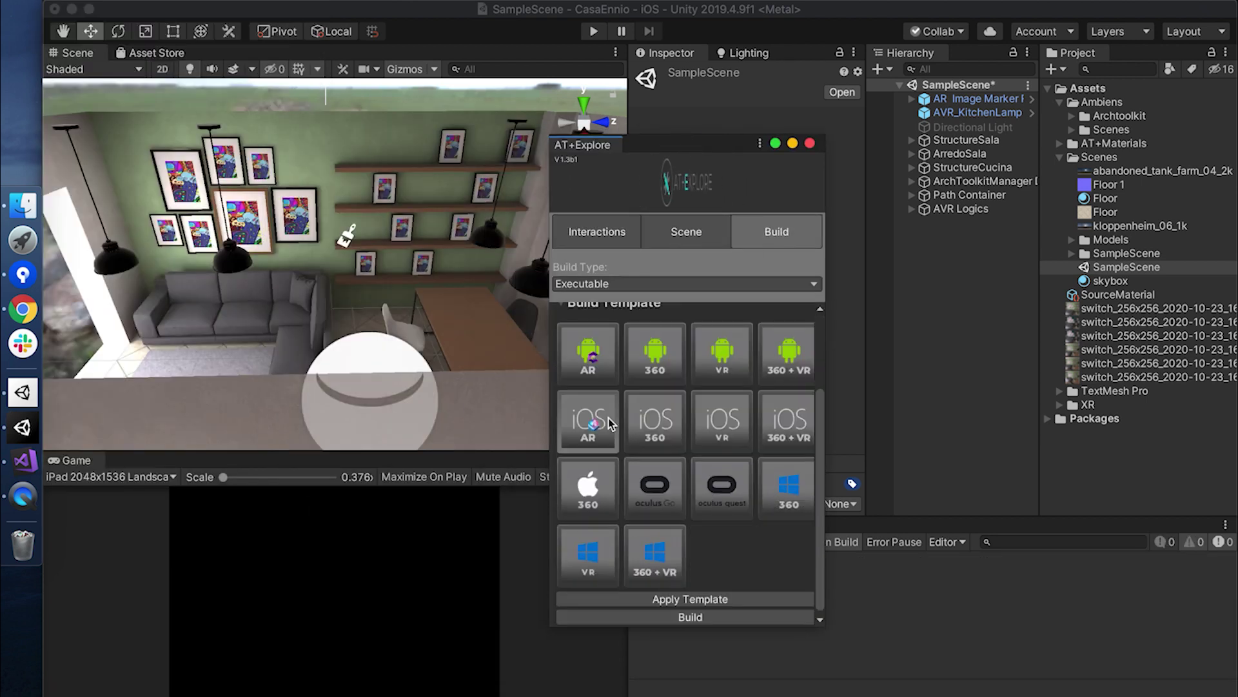
{"action": "left_click", "coordinate": [695, 613]}
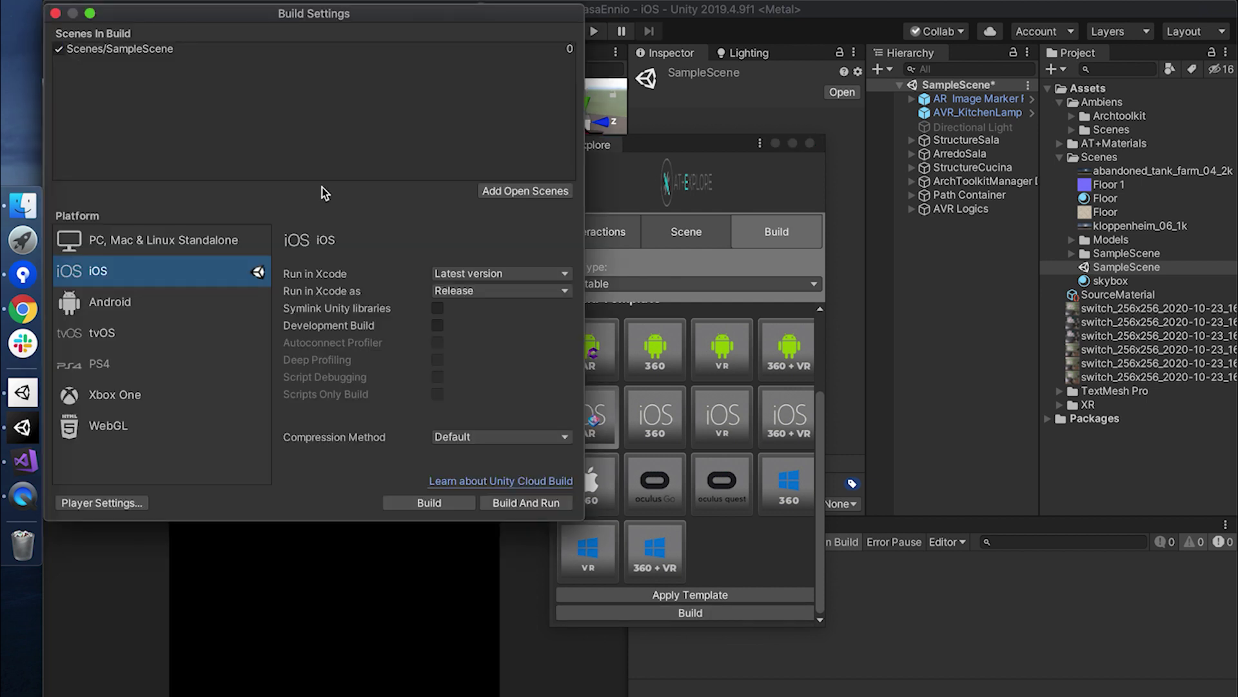
{"action": "left_click", "coordinate": [436, 503]}
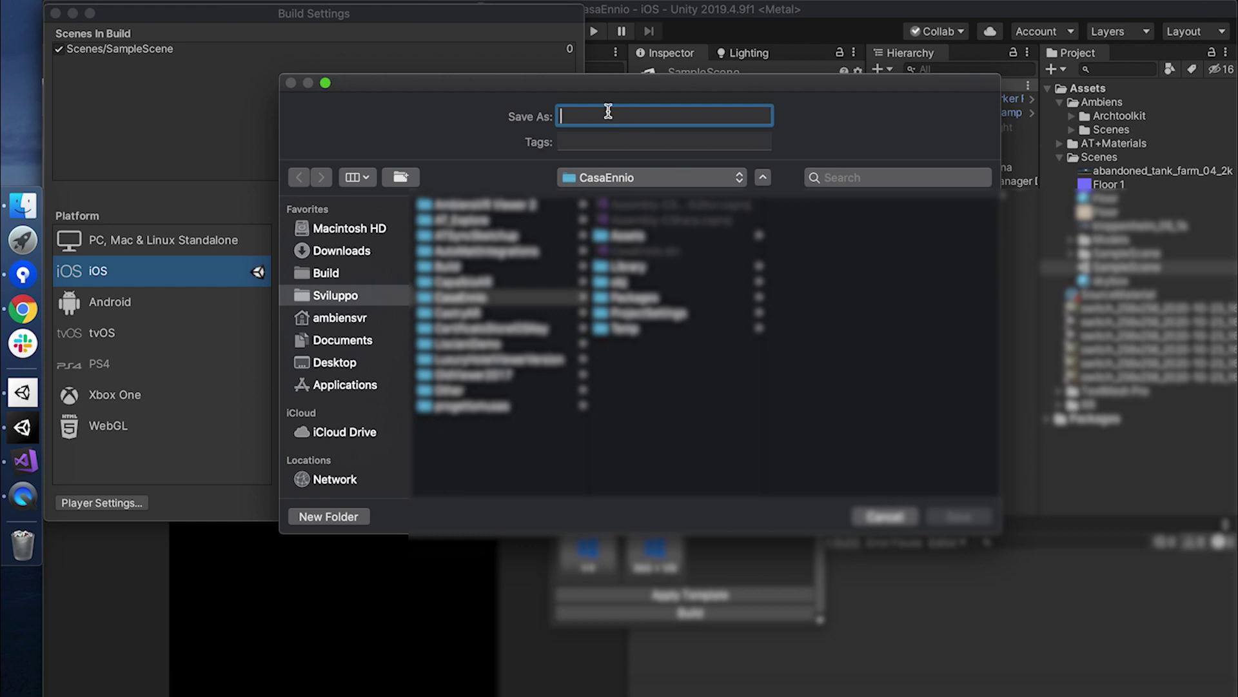
Create a CasaEnnio folder inside the Build folder and save the iOS build there as casaEnnio_iOS
{"action": "left_click", "coordinate": [465, 265]}
{"action": "left_click", "coordinate": [615, 119]}
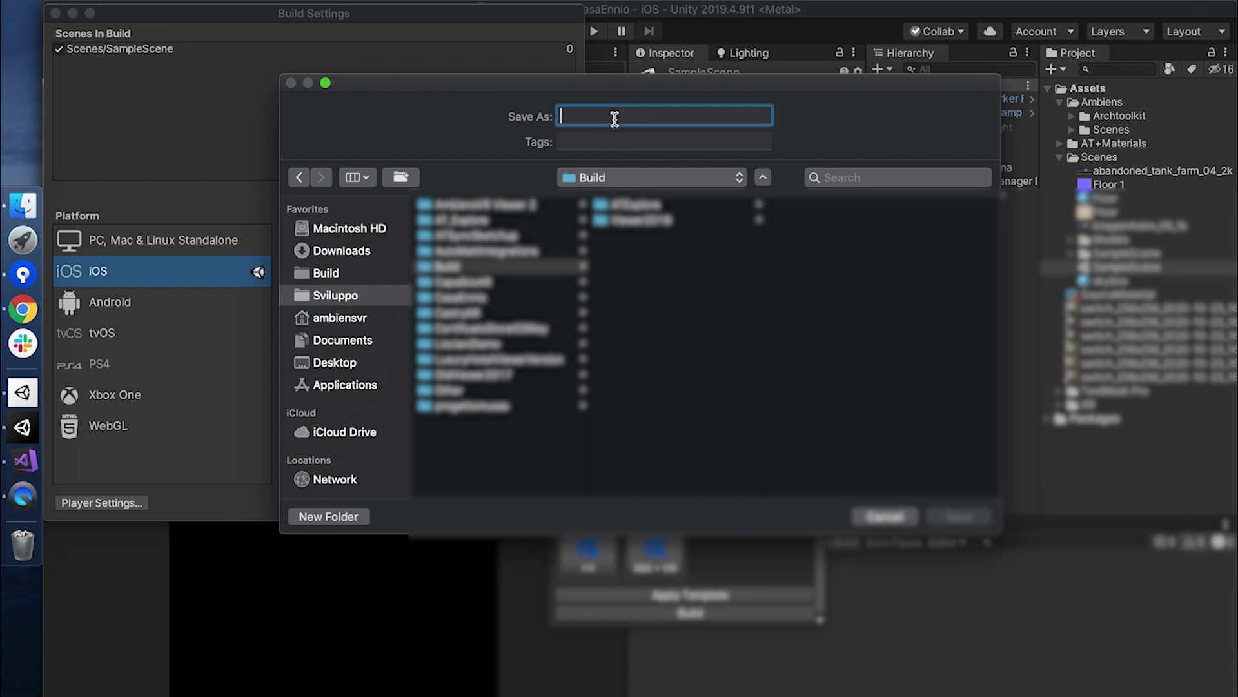
{"action": "left_click", "coordinate": [401, 177]}
{"action": "type", "text": "CasaEnnio"}
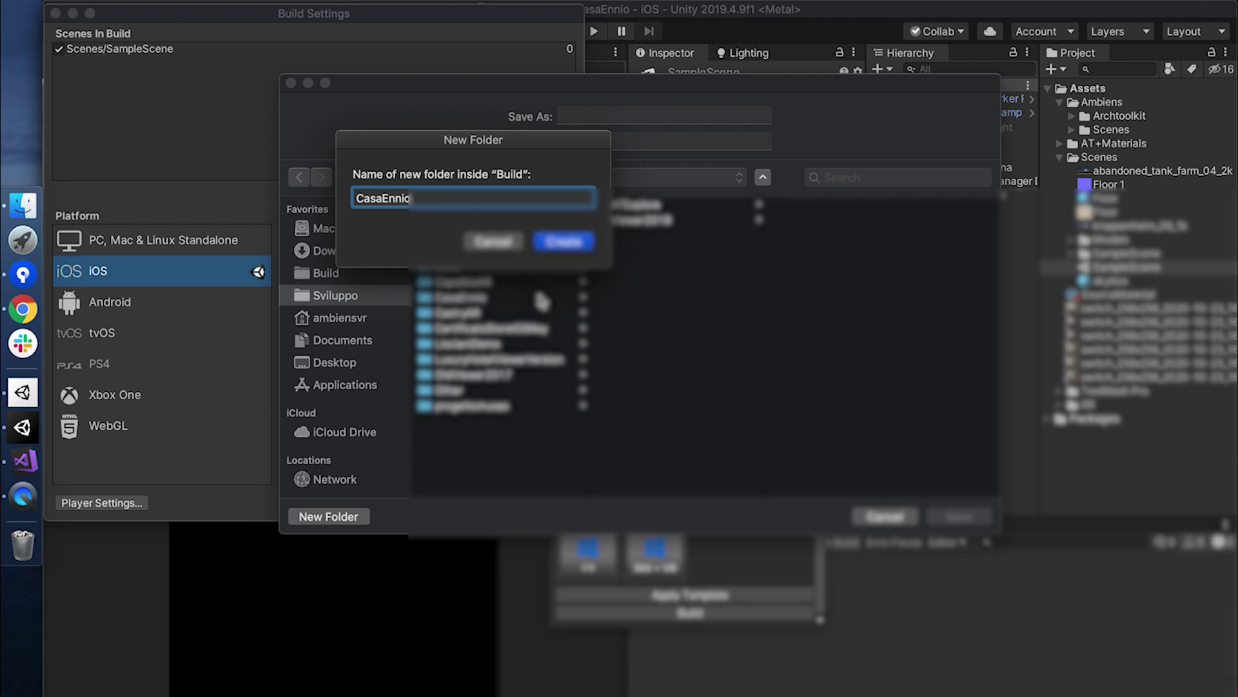
{"action": "left_click", "coordinate": [557, 243]}
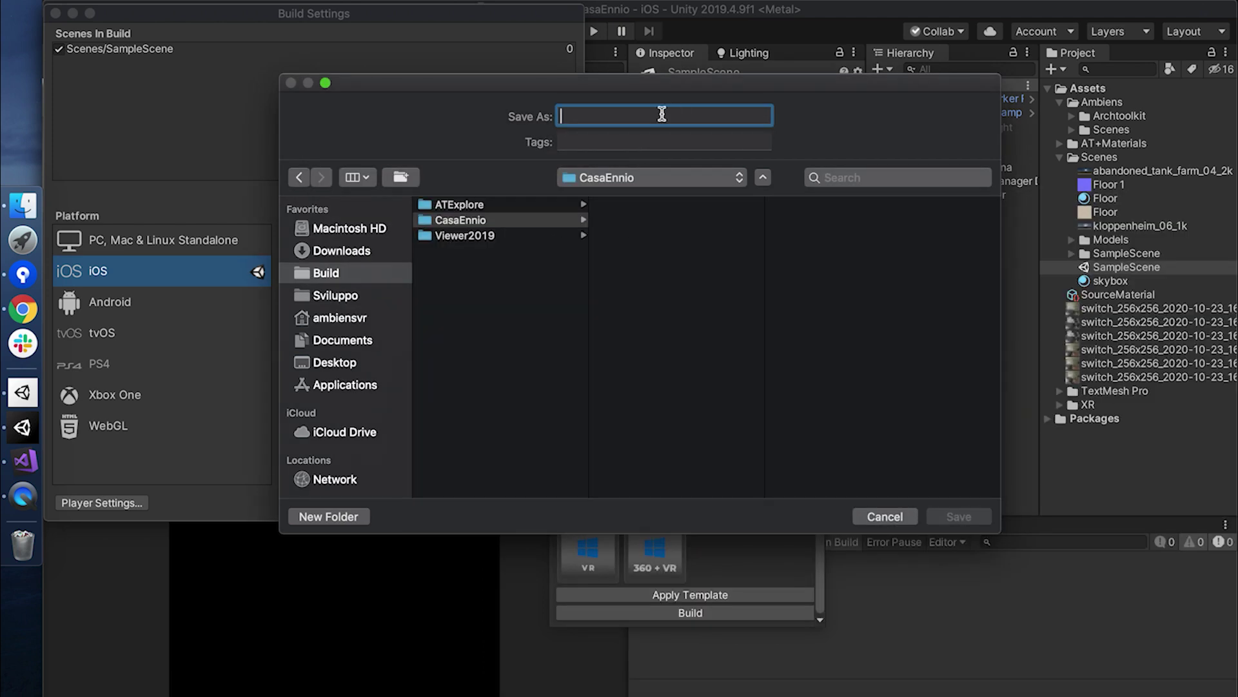
{"action": "type", "text": "casaEnnio_iOS"}
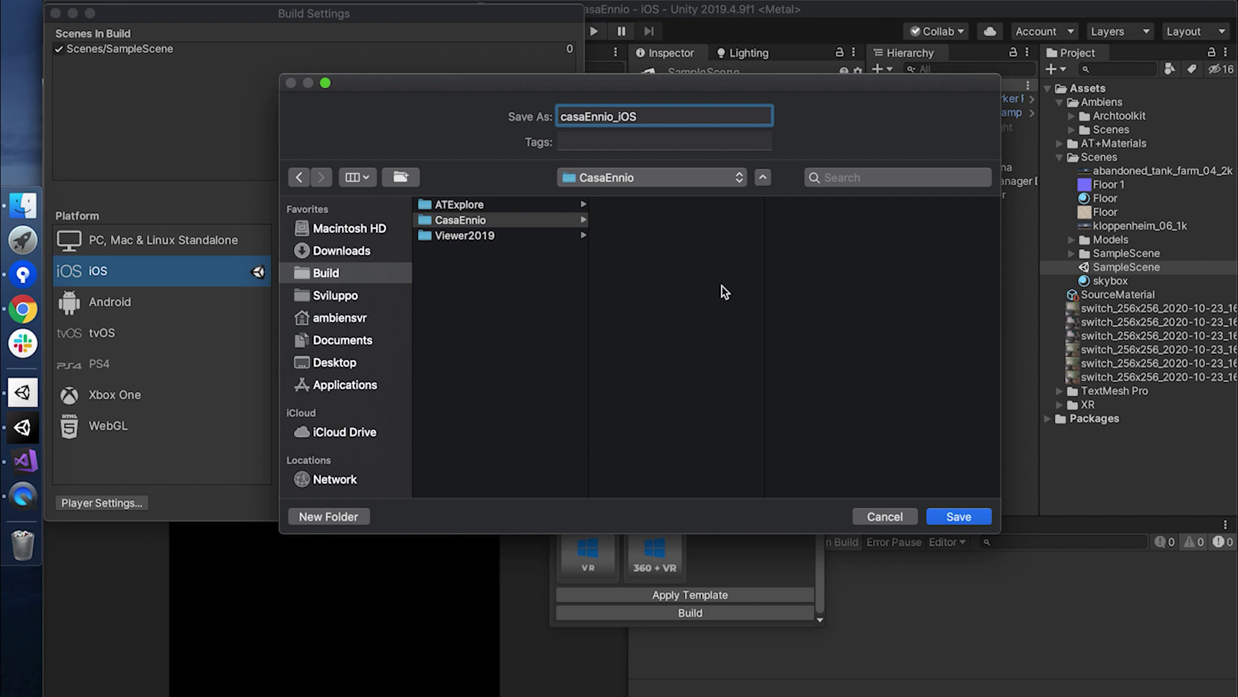
{"action": "key", "text": "Return"}
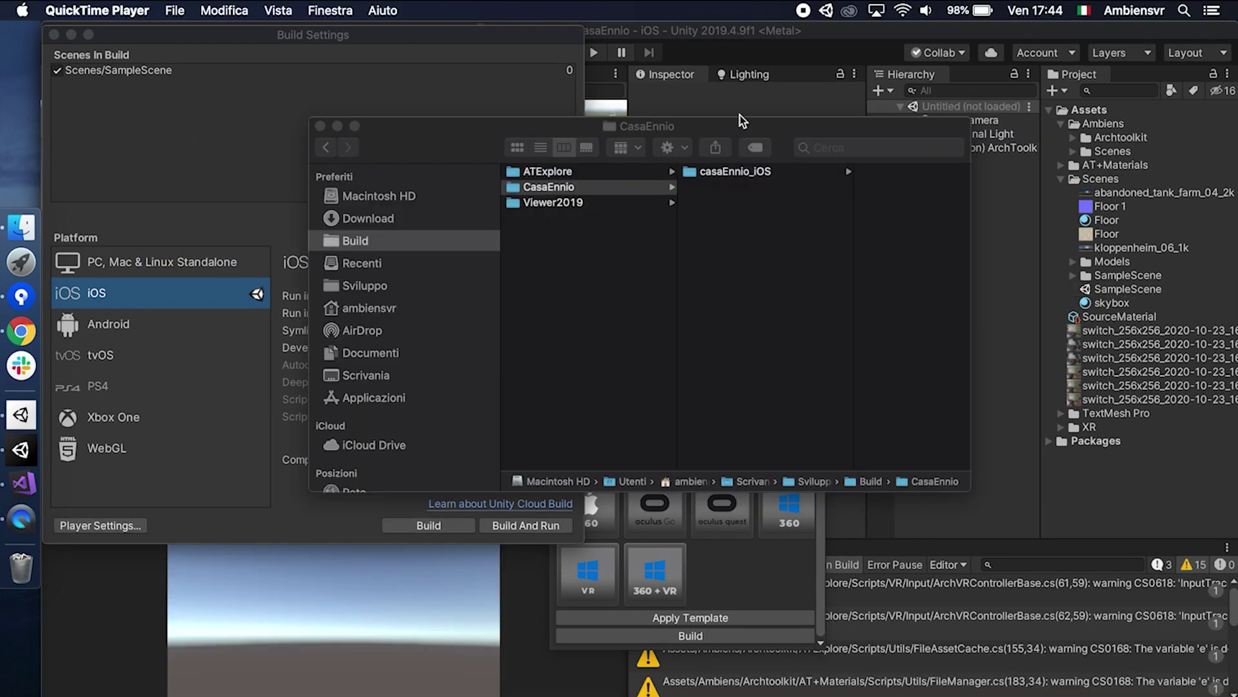
Open Unity-iPhone.xcodeproj from the casaEnnio_iOS folder in Xcode and choose the connected iPad as the run destination
{"action": "left_click", "coordinate": [727, 172]}
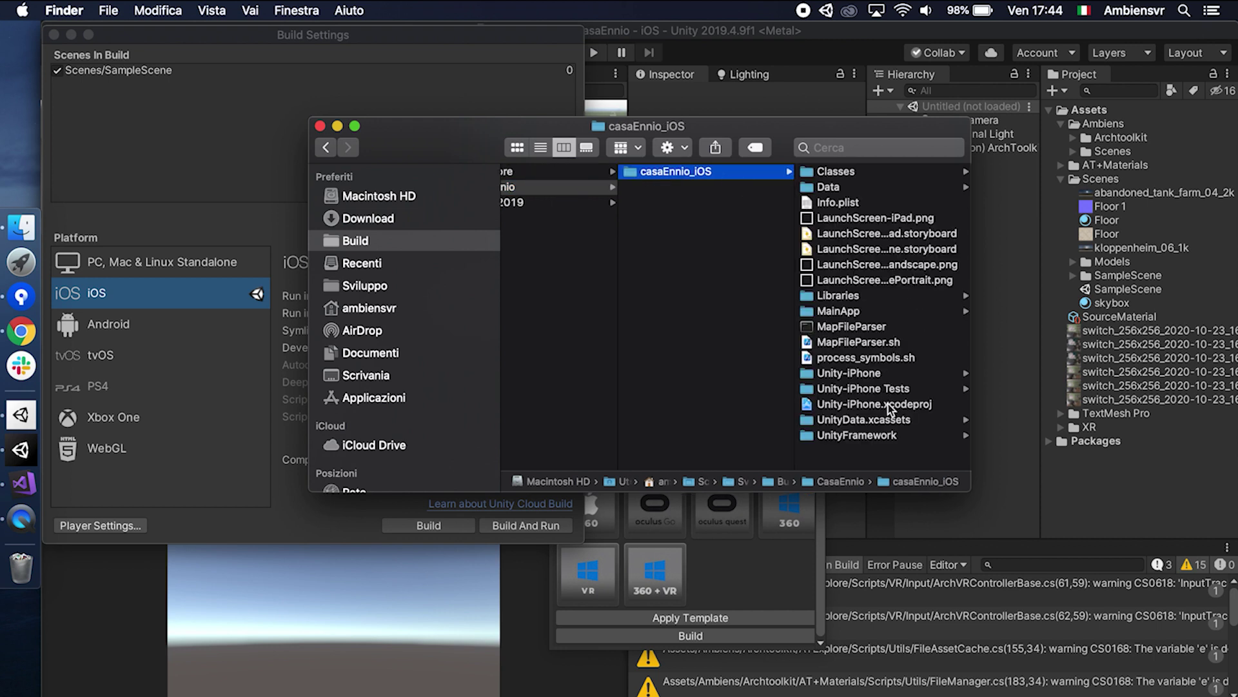
{"action": "double_click", "coordinate": [888, 406]}
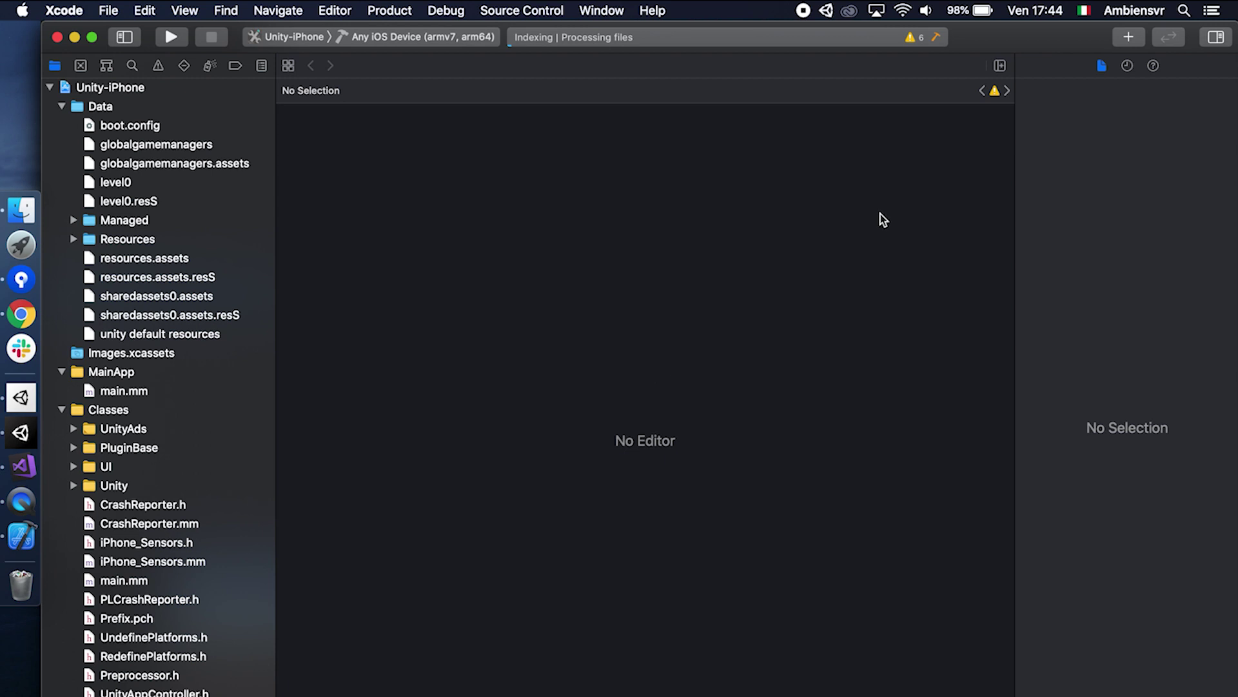
{"action": "left_click", "coordinate": [392, 43]}
{"action": "left_click", "coordinate": [586, 64]}
{"action": "left_click", "coordinate": [414, 36]}
{"action": "left_click", "coordinate": [380, 38]}
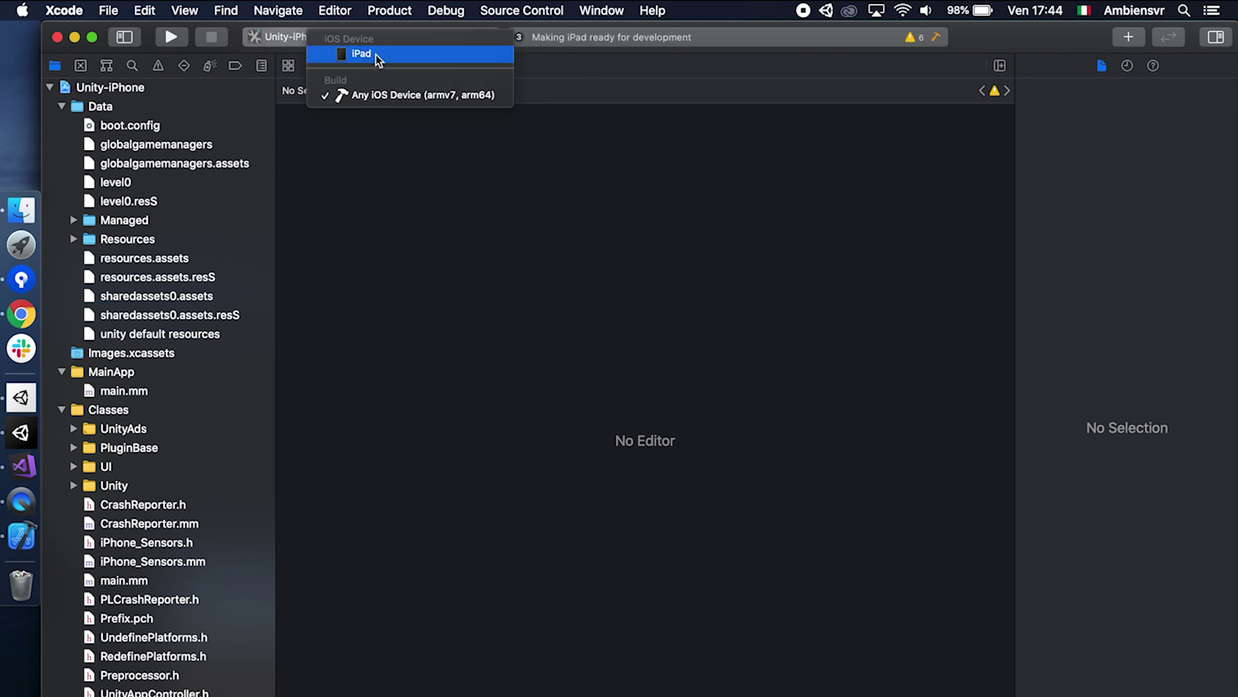
{"action": "left_click", "coordinate": [379, 53]}
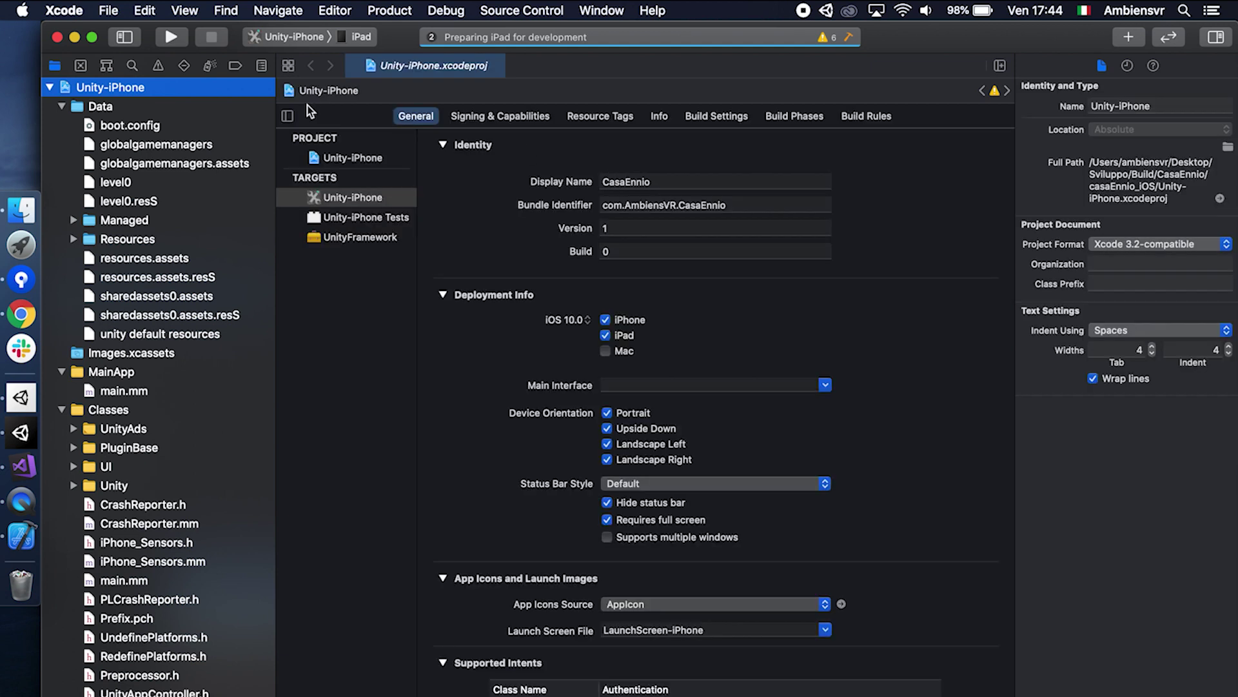
Set the Unity-iPhone target's signing team to Ambiens VR srl and run the app on the iPad
{"action": "left_click", "coordinate": [495, 117]}
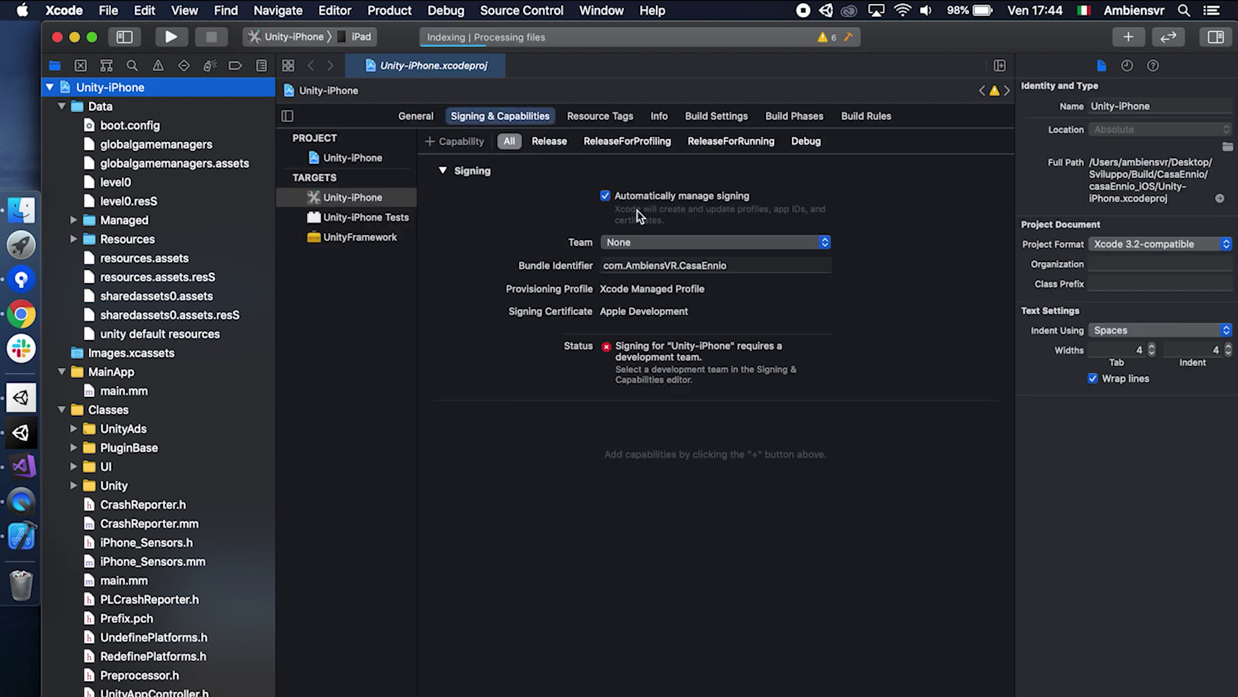
{"action": "left_click", "coordinate": [638, 242]}
{"action": "left_click", "coordinate": [672, 282]}
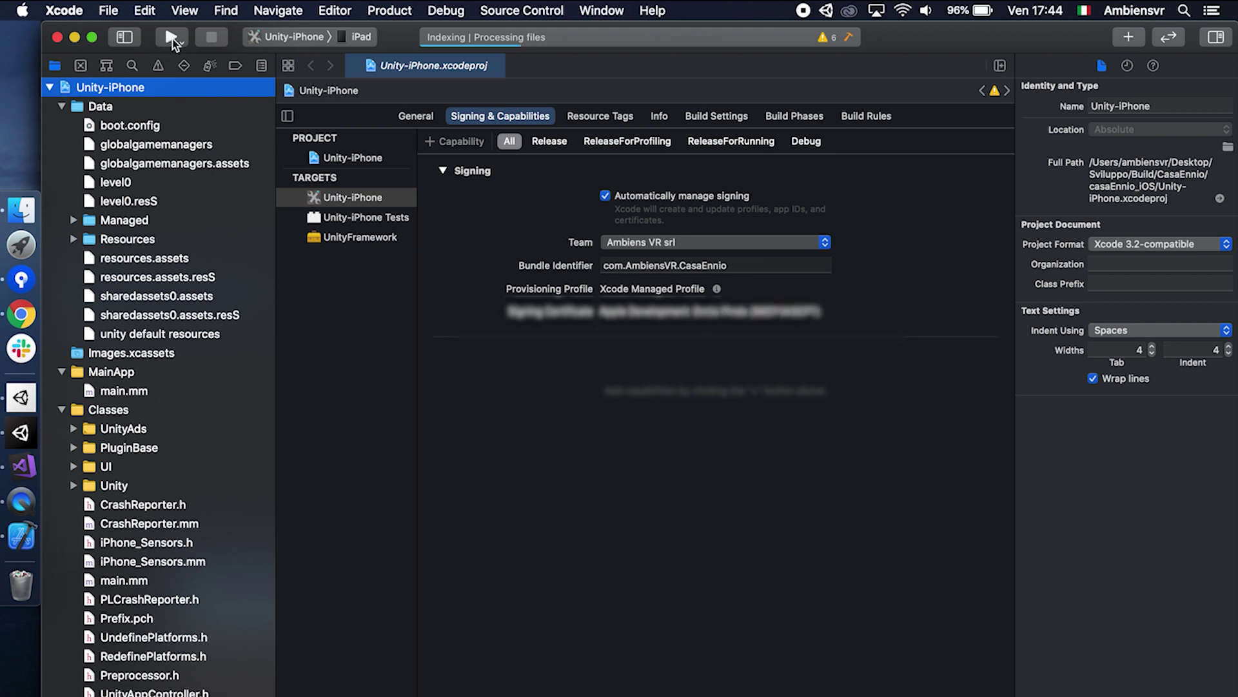
{"action": "left_click", "coordinate": [171, 38]}
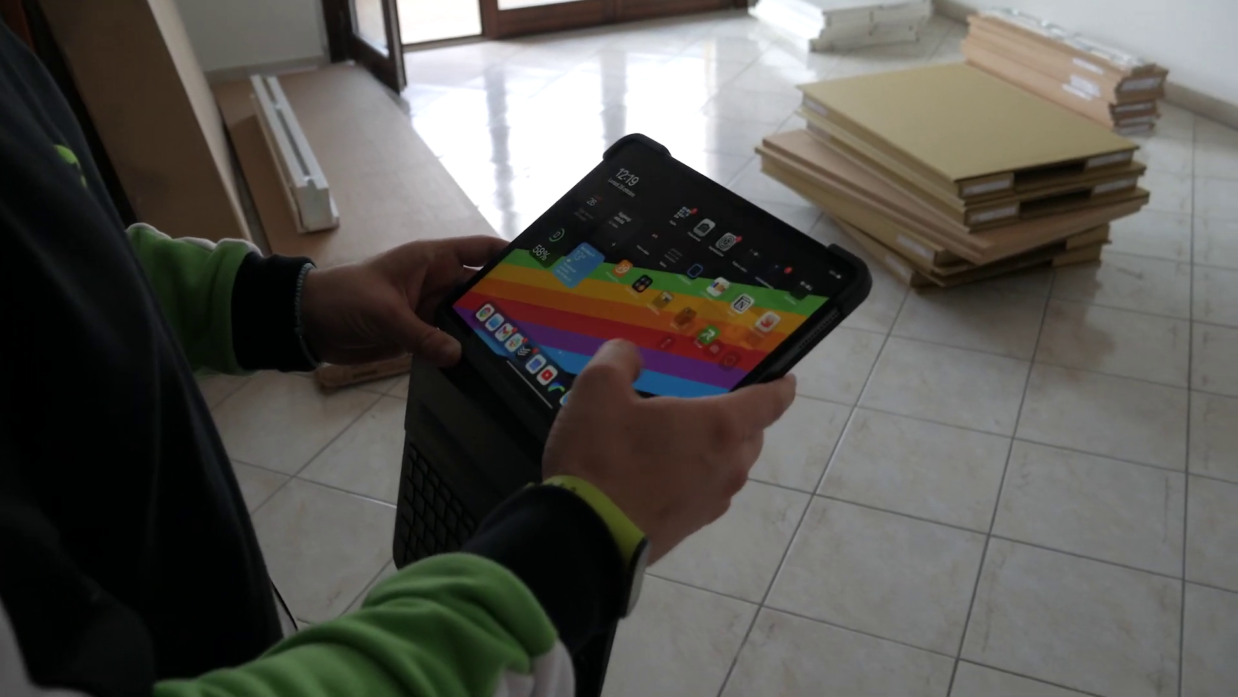
{"action": "left_click", "coordinate": [612, 351]}
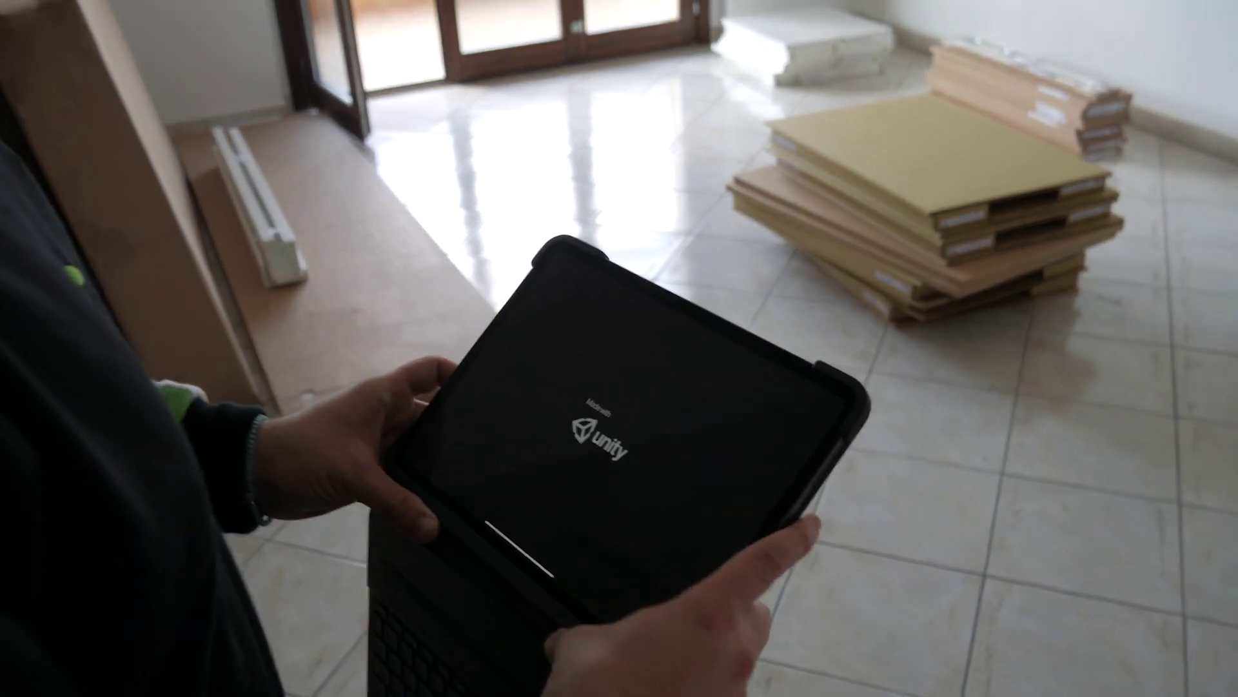